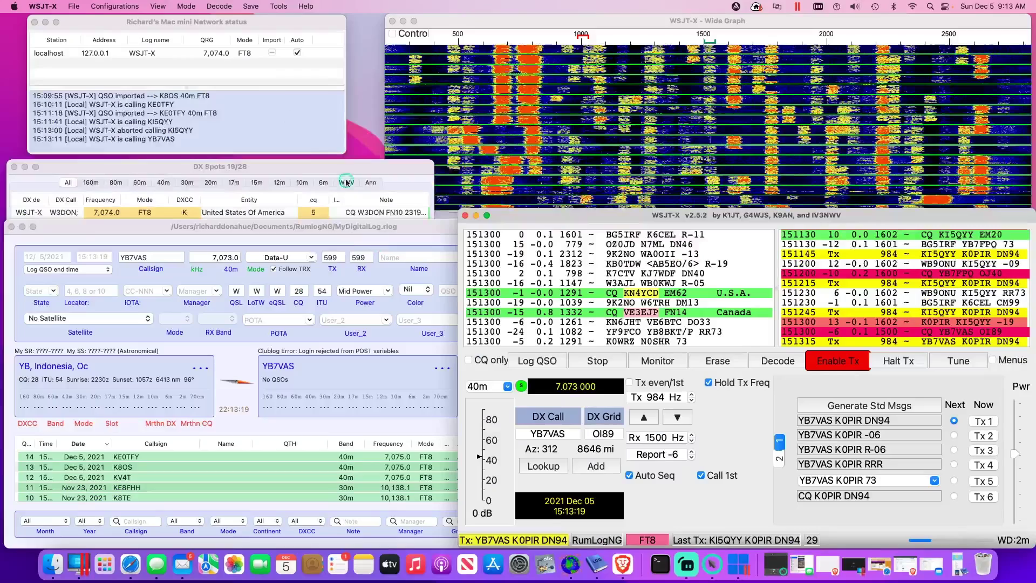
# View the Network status window, the WSJT-X decodes and the expanded DX Spots list
pyautogui.click(255, 34)
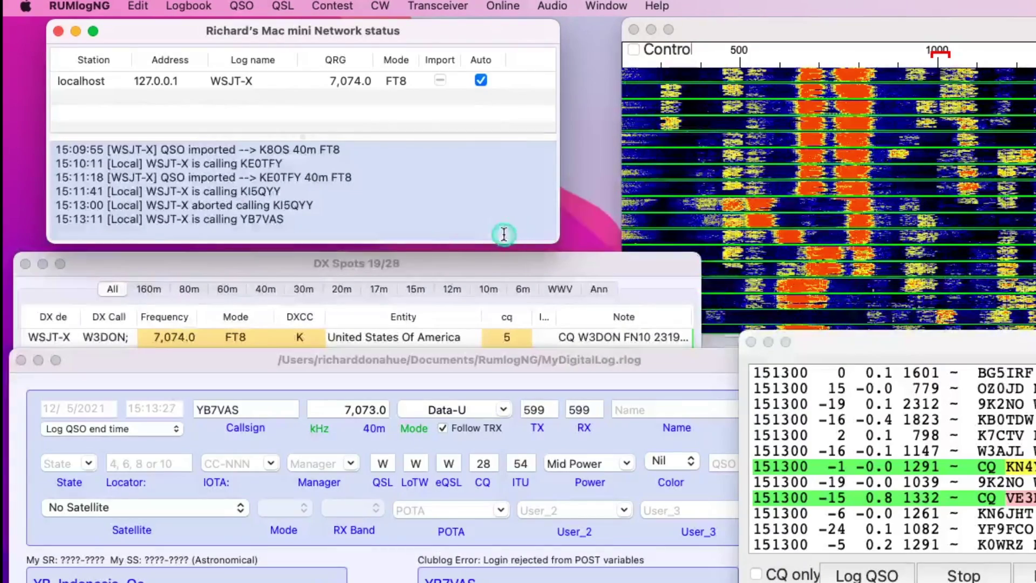
pyautogui.click(827, 393)
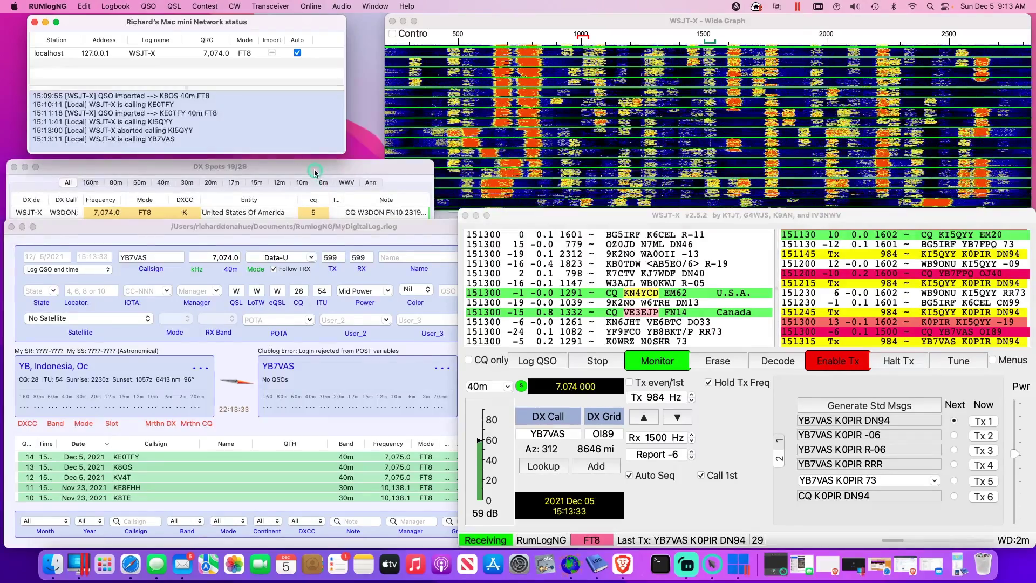
pyautogui.click(279, 178)
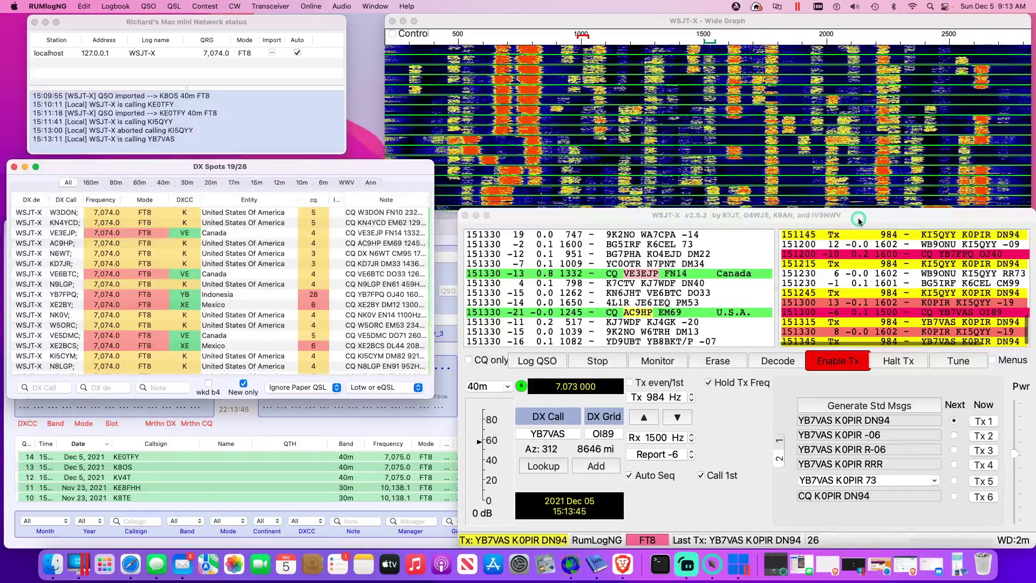
# Answer the station replying on 1602 Hz and confirm the completed 40m FT8 contact for logging
pyautogui.doubleClick(913, 334)
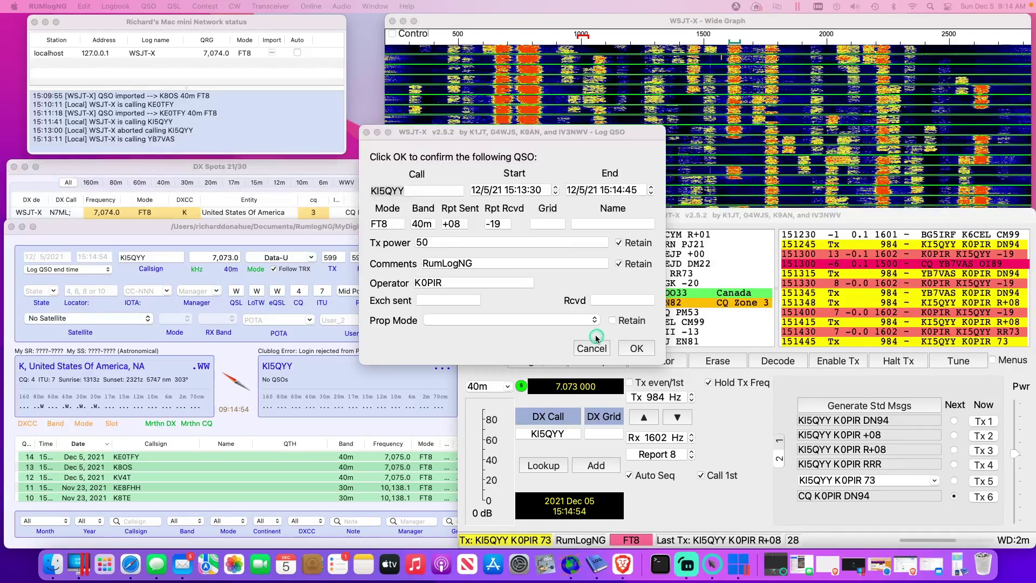
pyautogui.click(637, 349)
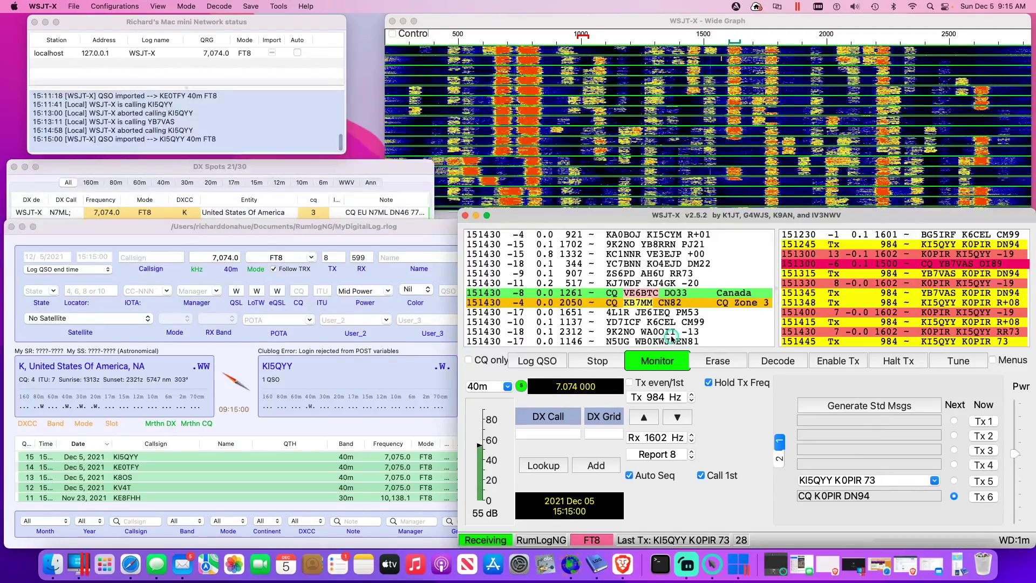
pyautogui.click(297, 54)
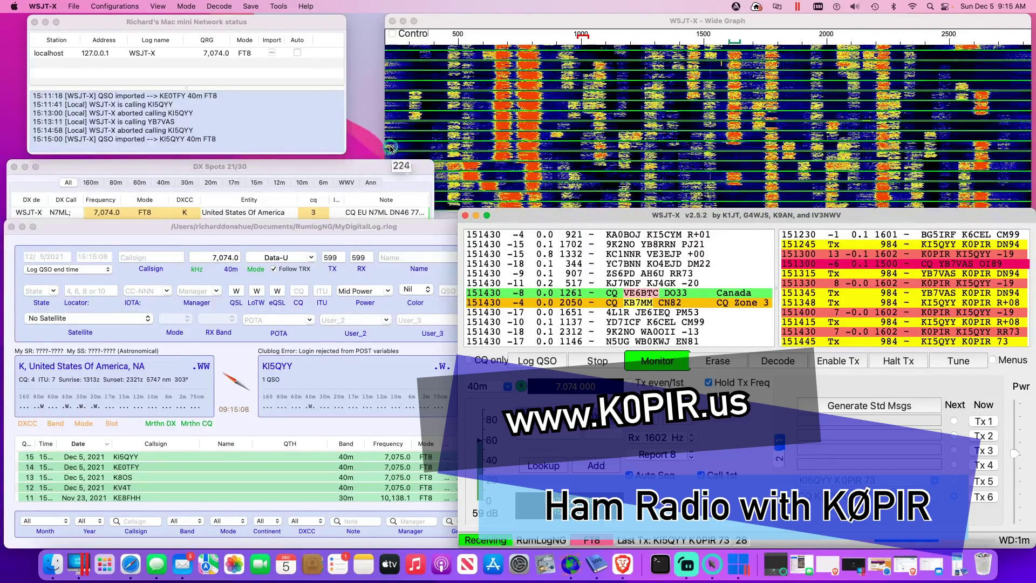
# Switch to RUMlogNG and open the TX 1 transceiver settings in its preferences
pyautogui.click(422, 234)
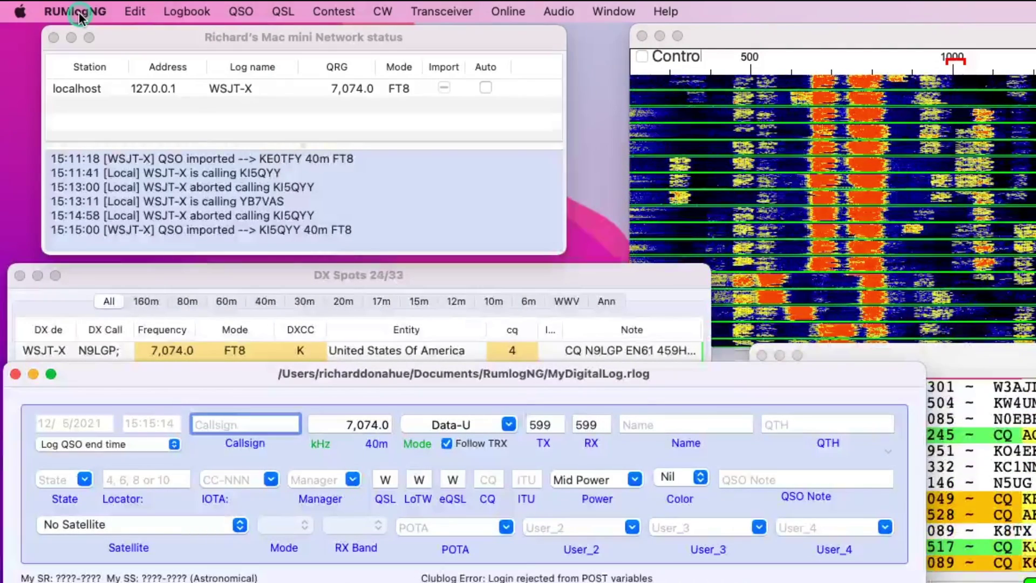
pyautogui.click(78, 16)
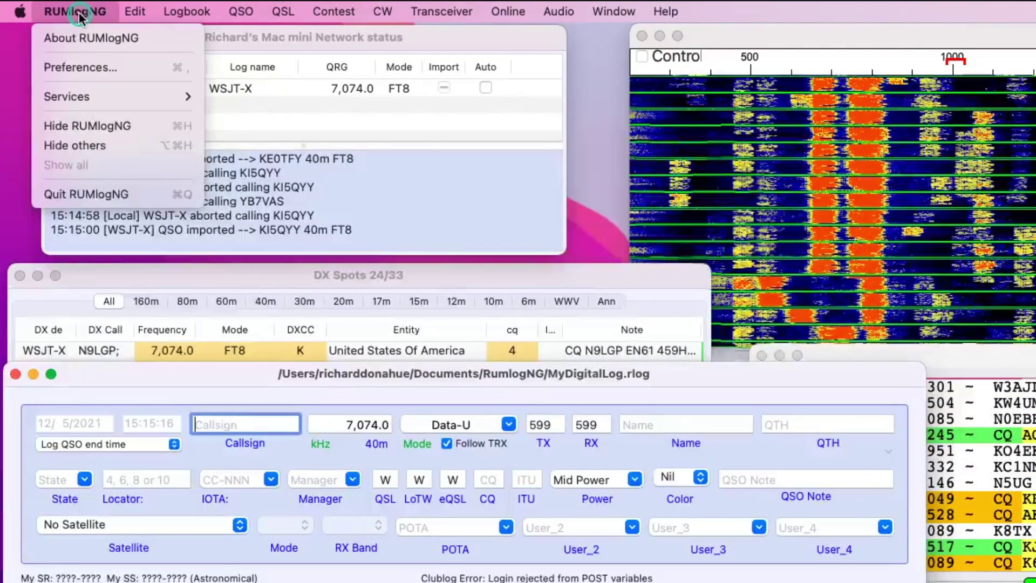
pyautogui.click(80, 68)
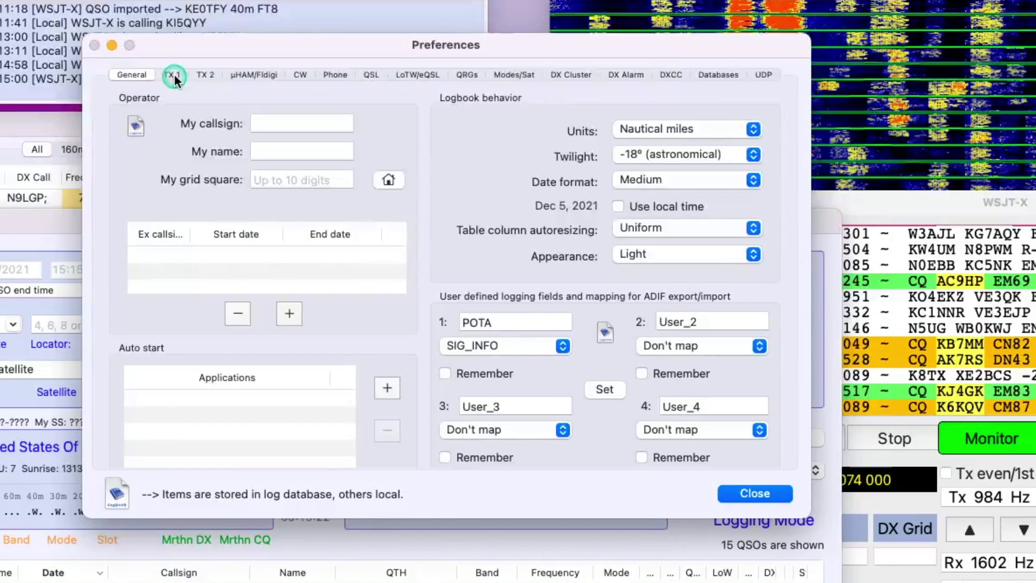
pyautogui.click(173, 76)
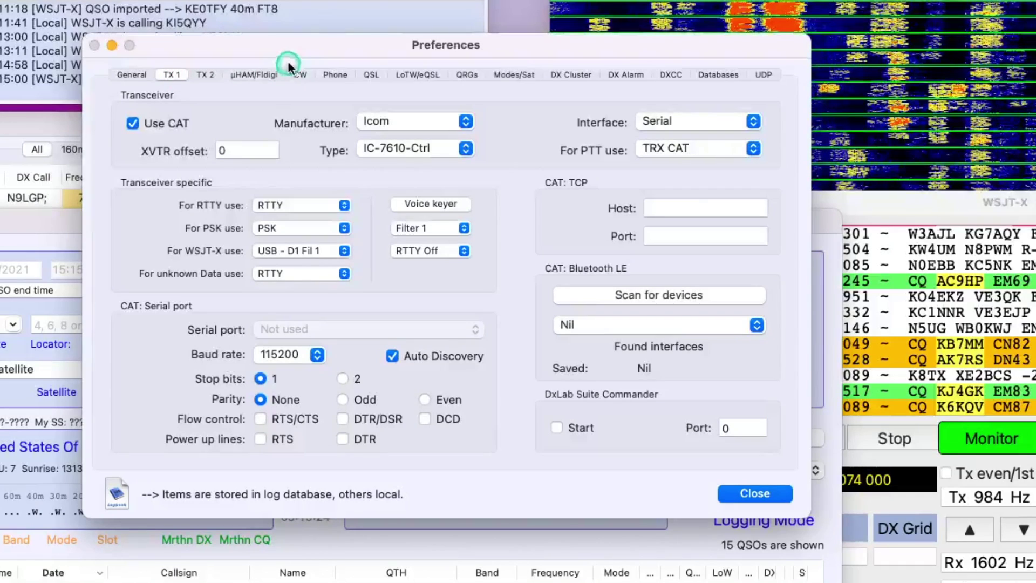
pyautogui.moveTo(344, 48); pyautogui.dragTo(438, 66)
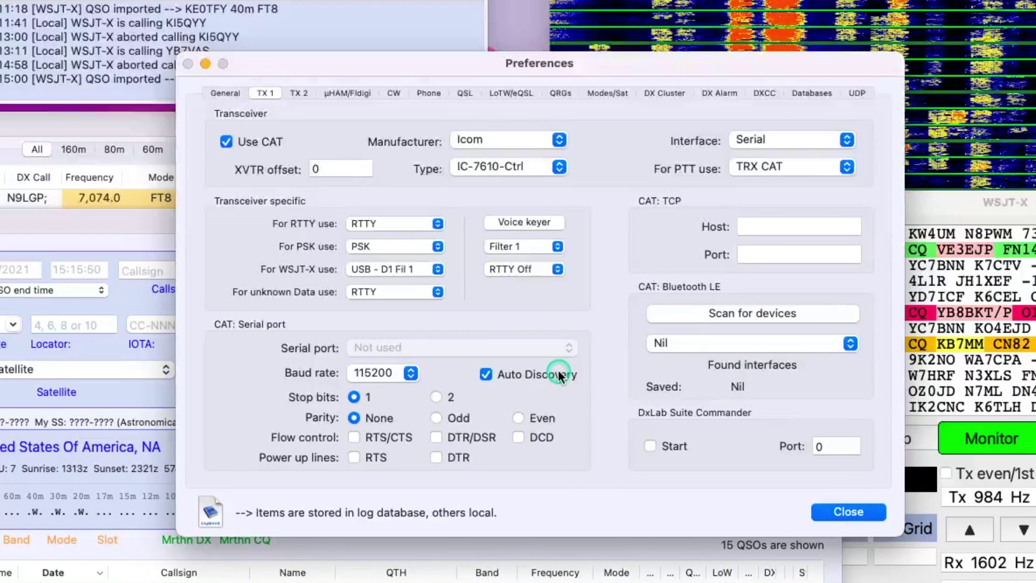
# Check the CAT serial port choices with Auto Discovery turned off, turn Auto Discovery back on, and close the preferences
pyautogui.click(486, 374)
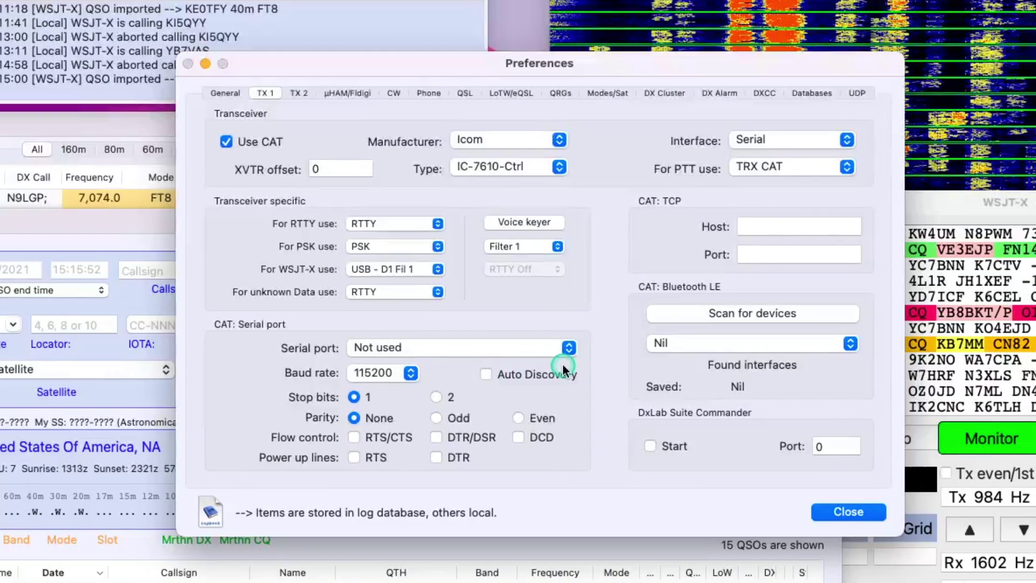
pyautogui.click(568, 348)
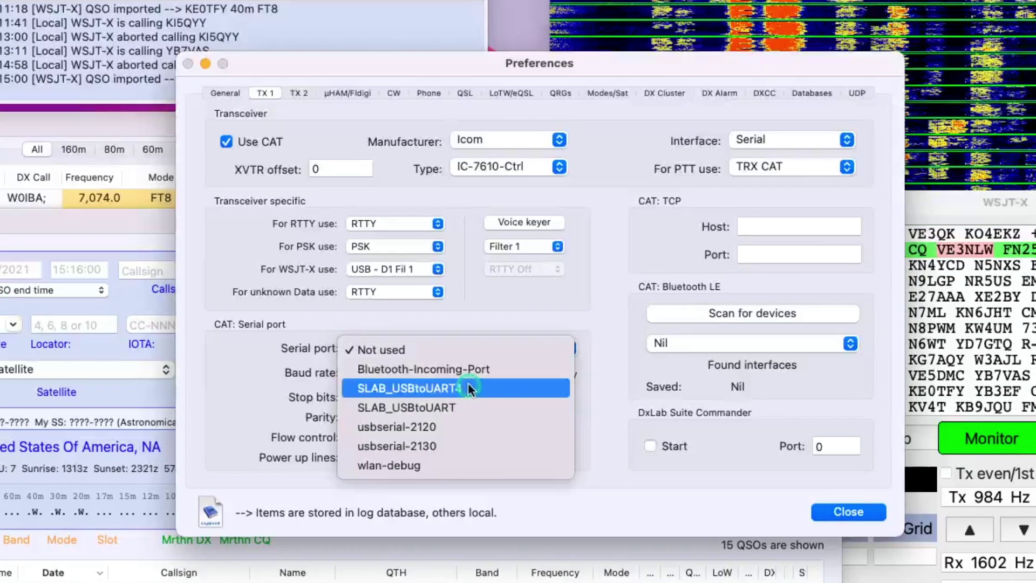
pyautogui.click(603, 329)
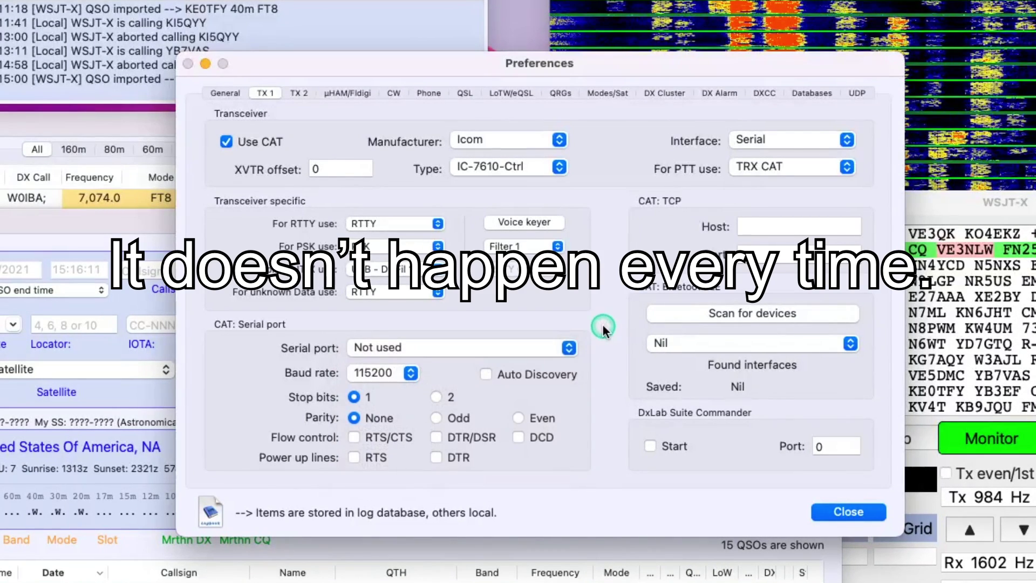
pyautogui.click(485, 374)
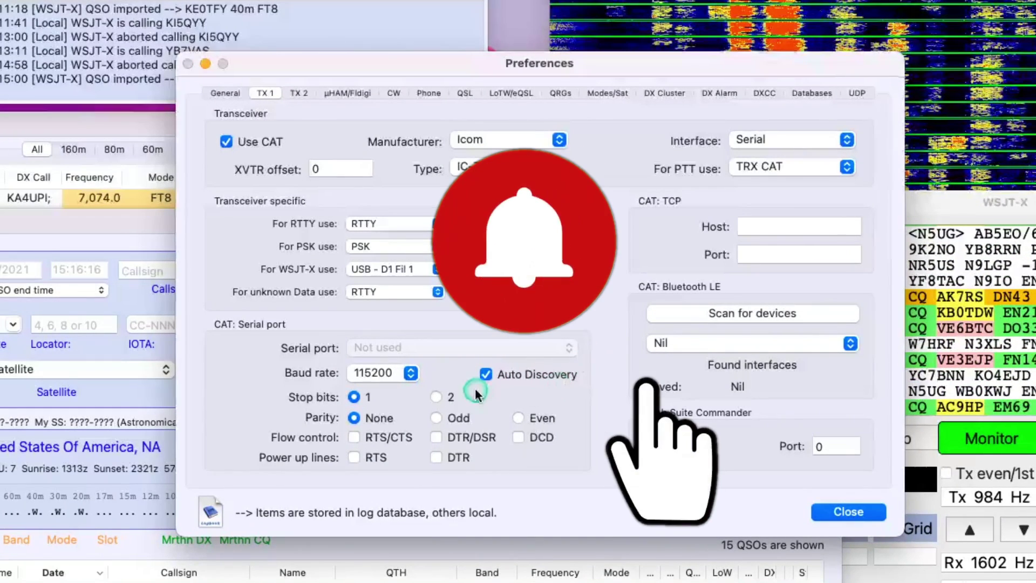
pyautogui.click(848, 512)
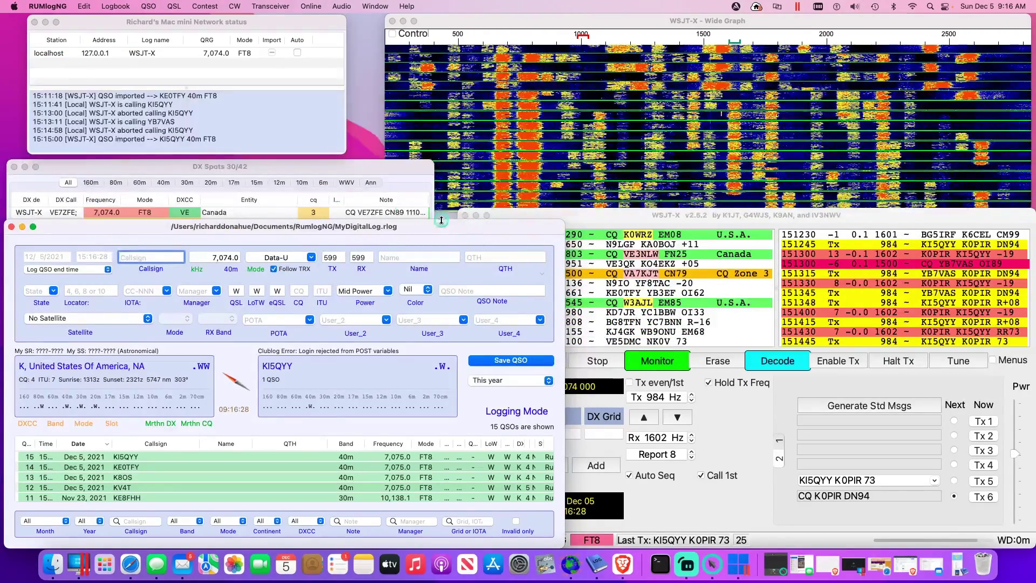
# Show the full DX Spots list and review the WSJT-X section of the UDP preferences
pyautogui.click(285, 170)
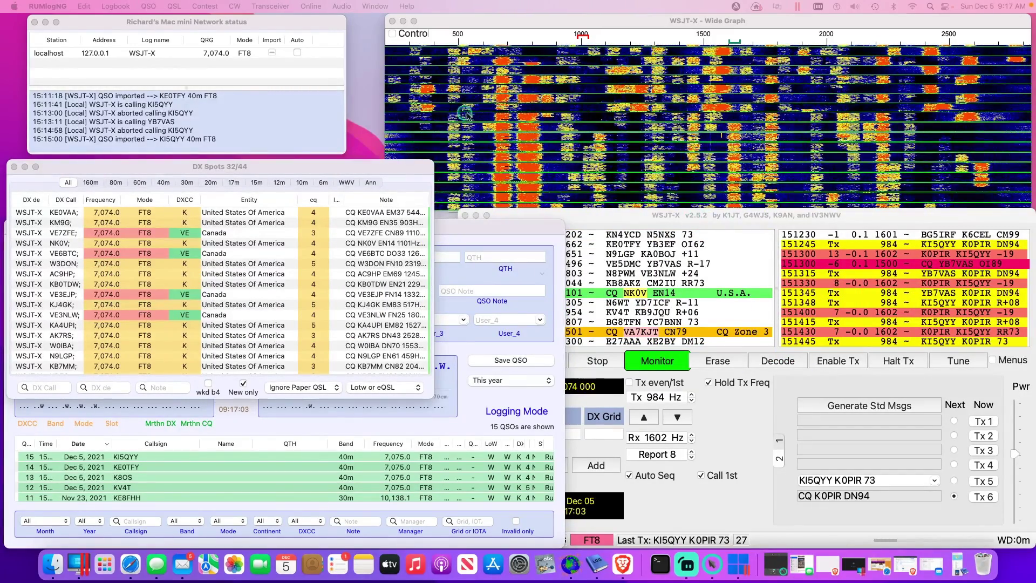
pyautogui.click(56, 7)
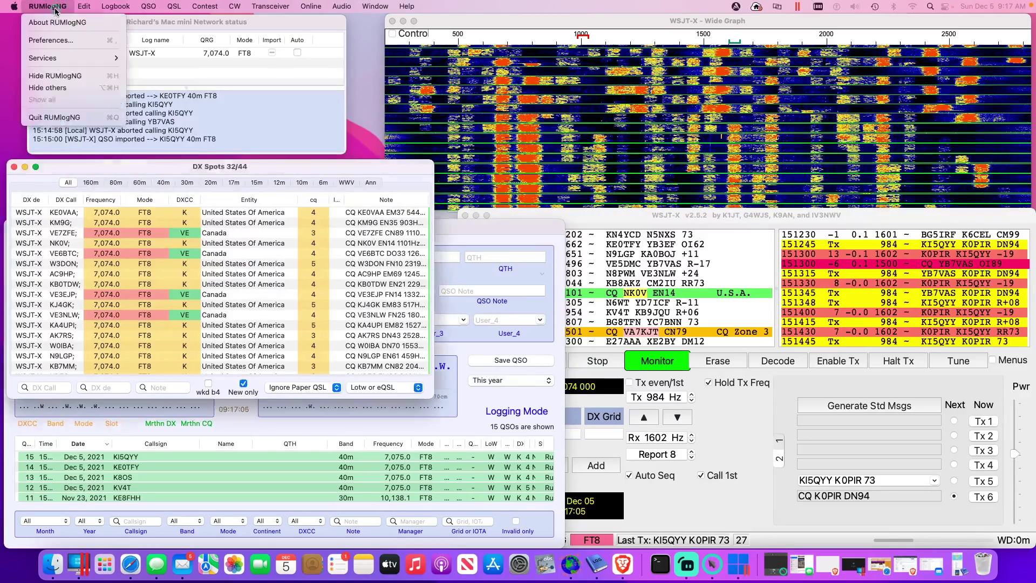
pyautogui.click(51, 40)
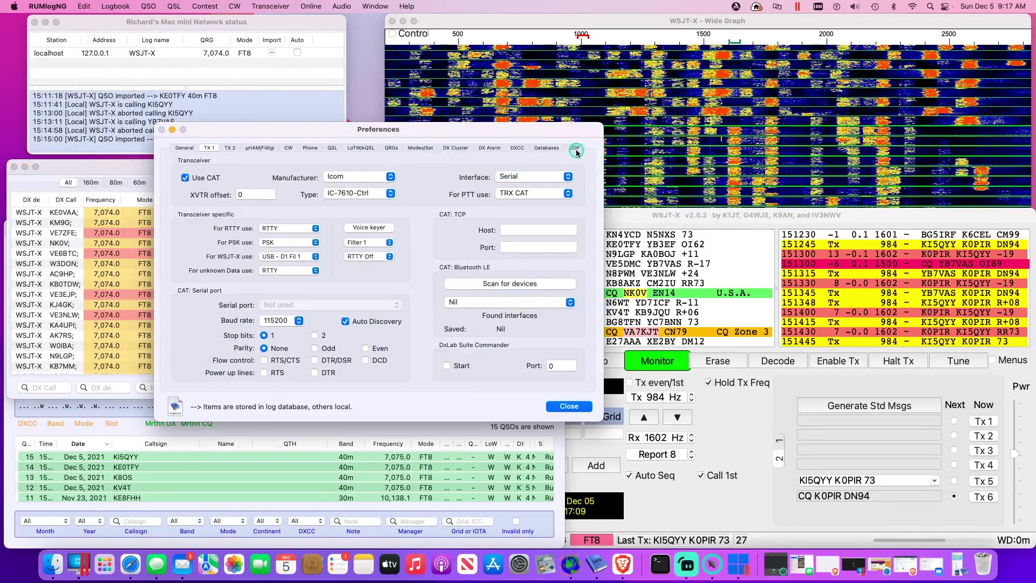
pyautogui.click(573, 148)
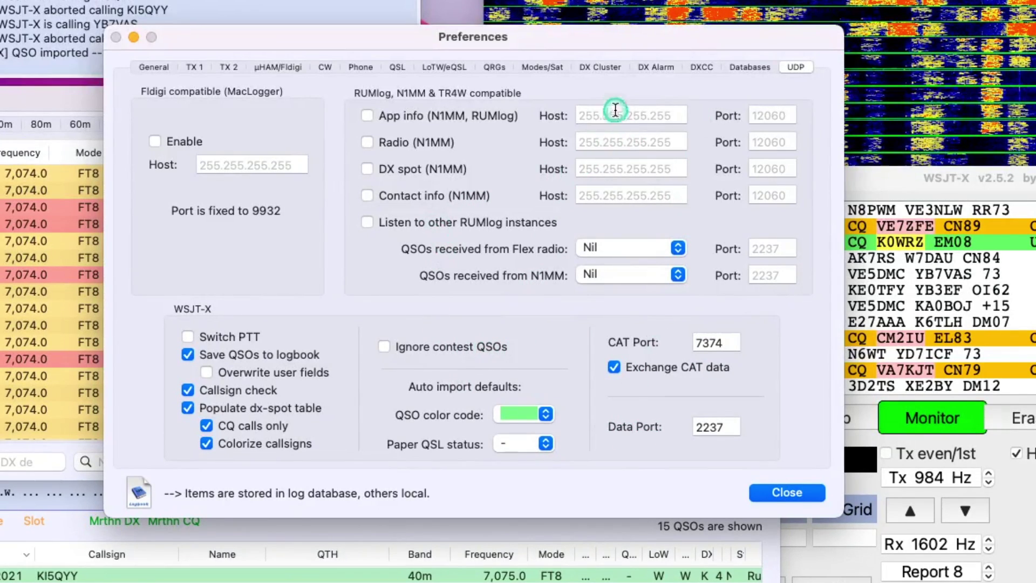
# Examine the DX Alarm preferences for marking new and unconfirmed stations
pyautogui.click(654, 69)
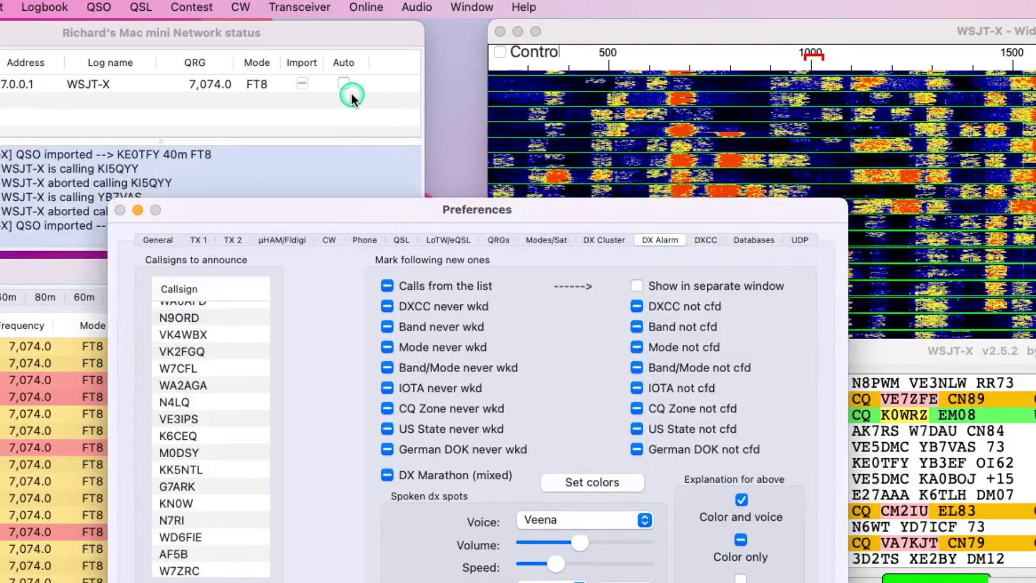
pyautogui.click(482, 213)
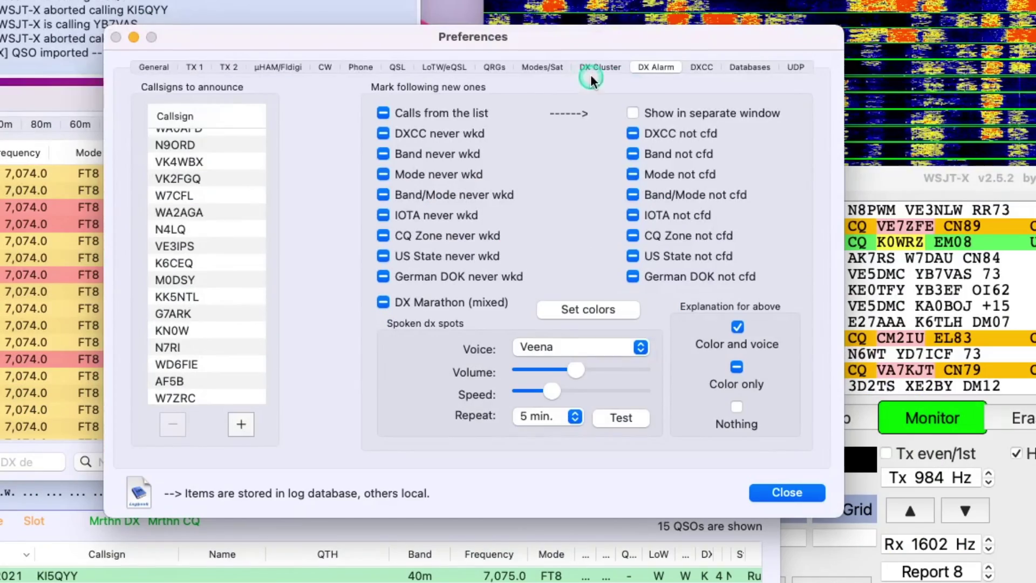
pyautogui.click(676, 242)
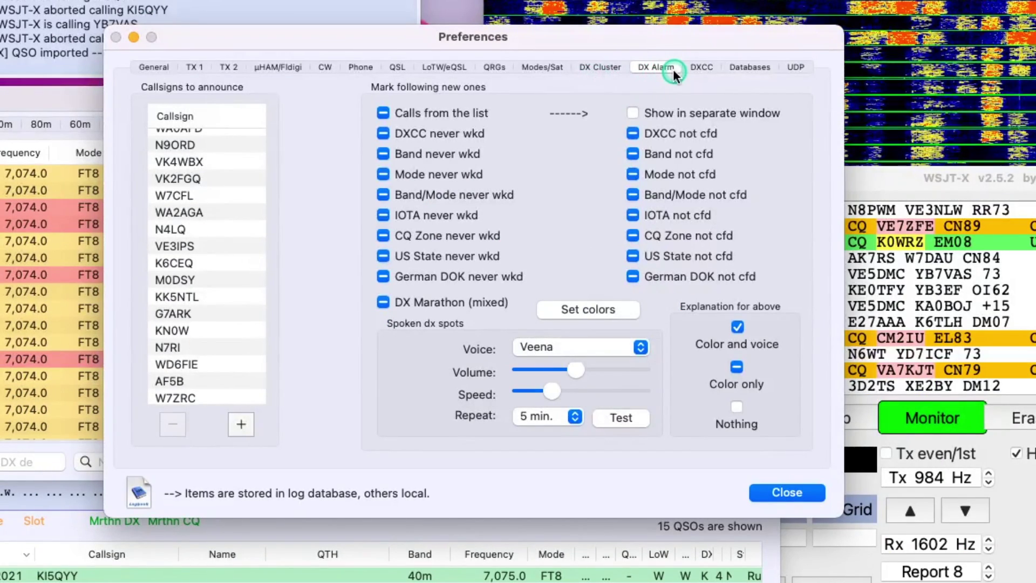
pyautogui.click(635, 136)
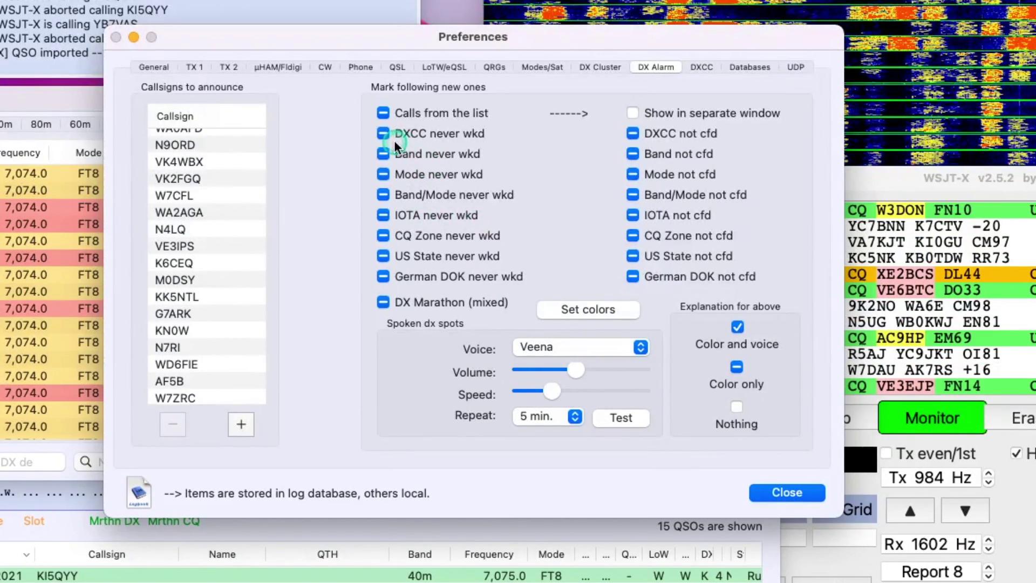
# Cycle the Calls from the list alarm through its states back to Color only, compare it with the explanation, and close the preferences
pyautogui.click(384, 113)
pyautogui.click(384, 113)
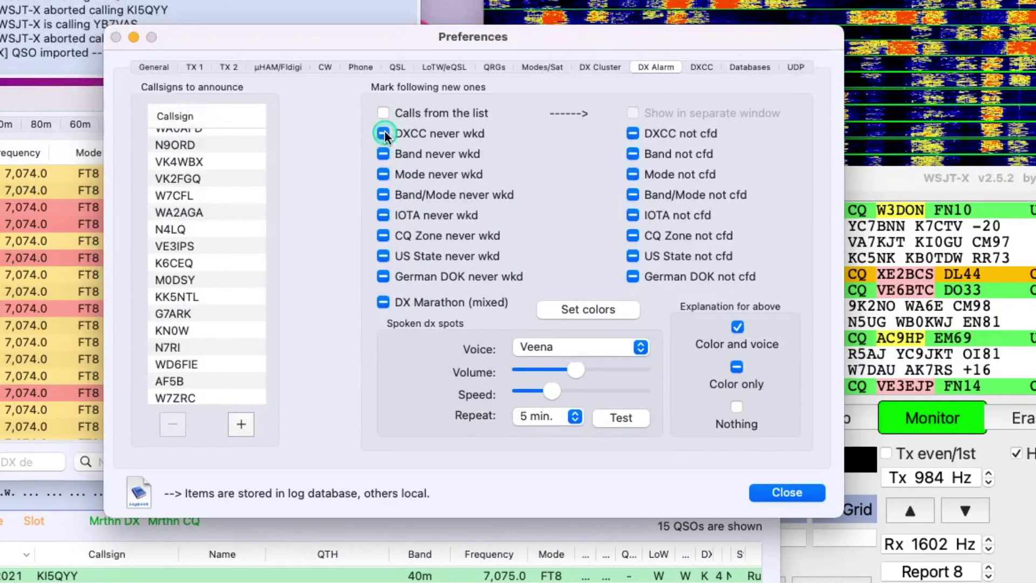
pyautogui.click(384, 112)
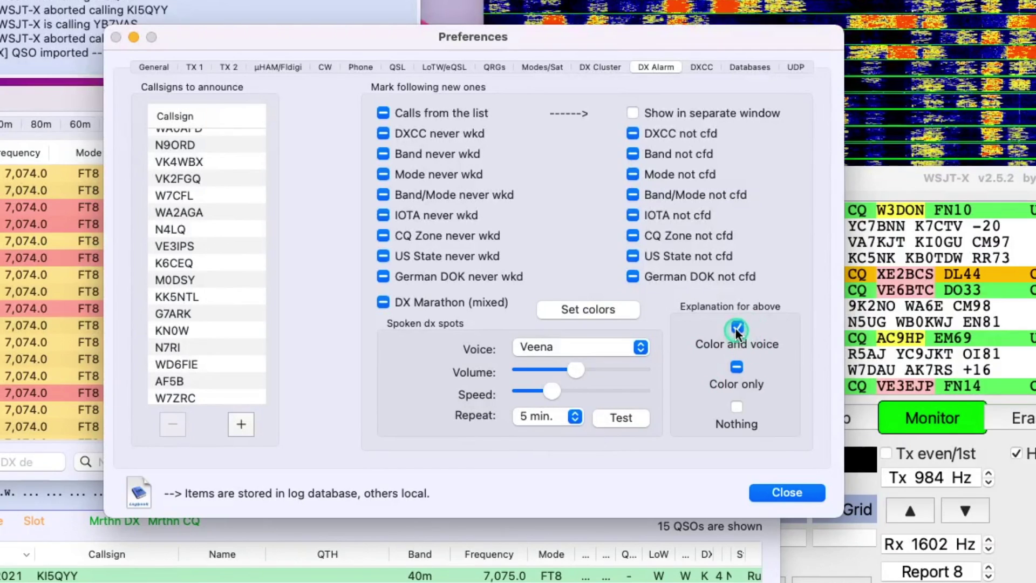
pyautogui.click(749, 331)
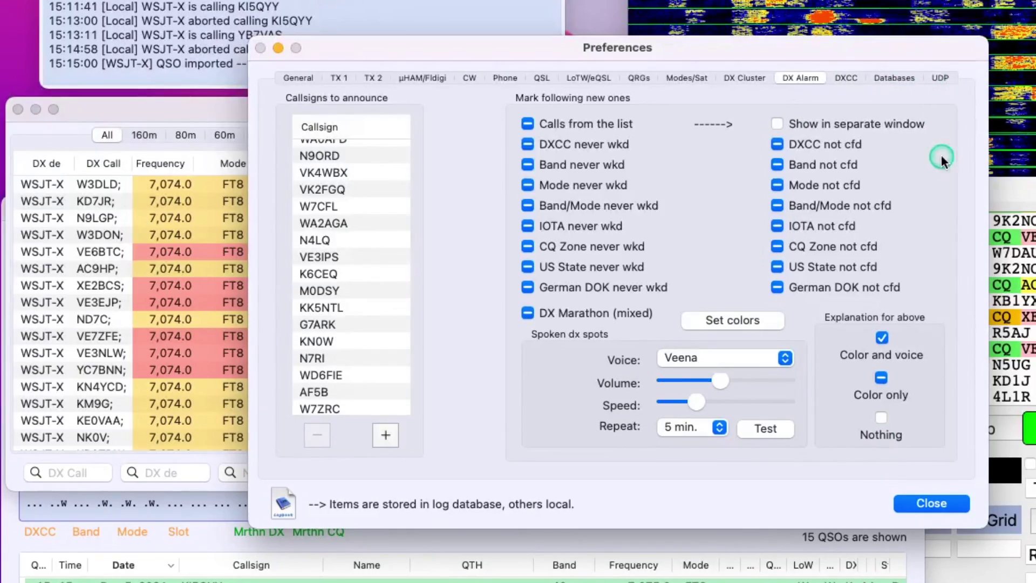
pyautogui.click(933, 503)
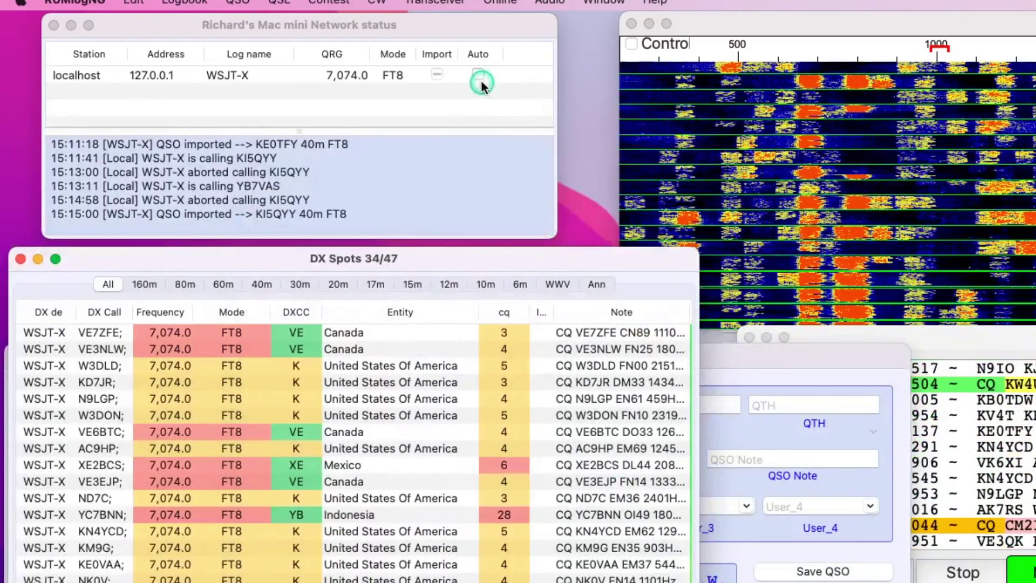
# Switch to WSJT-X, review the rig, network server, PTT, mode and split options in its Radio settings, and cancel the dialog
pyautogui.click(982, 338)
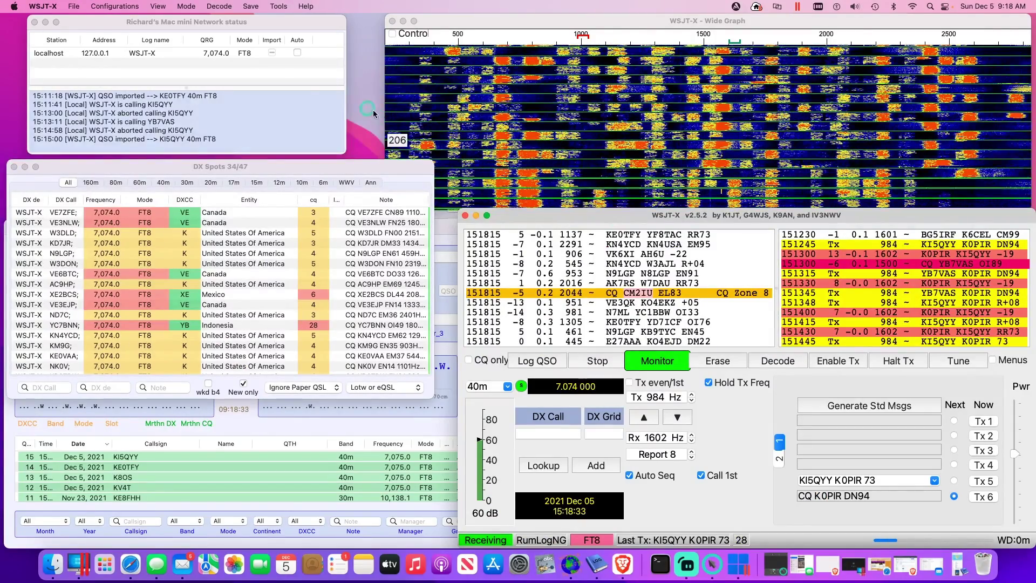
pyautogui.click(123, 44)
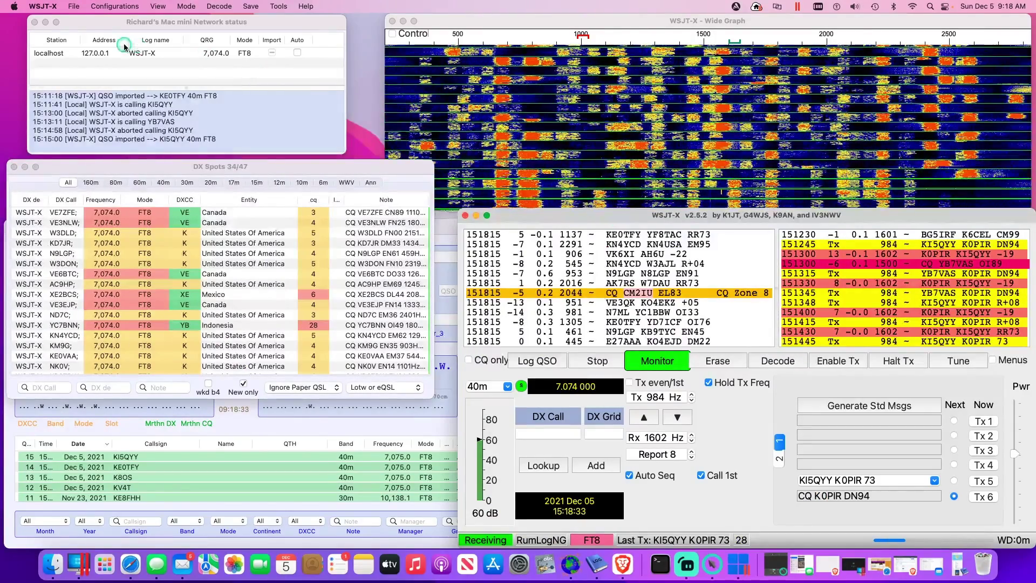
pyautogui.click(41, 6)
pyautogui.click(41, 38)
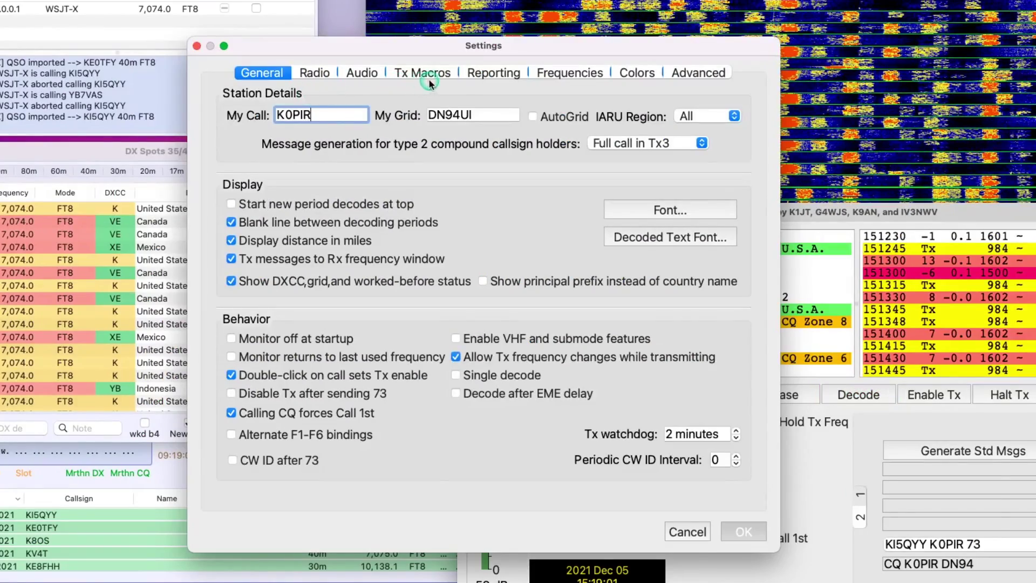
pyautogui.click(325, 76)
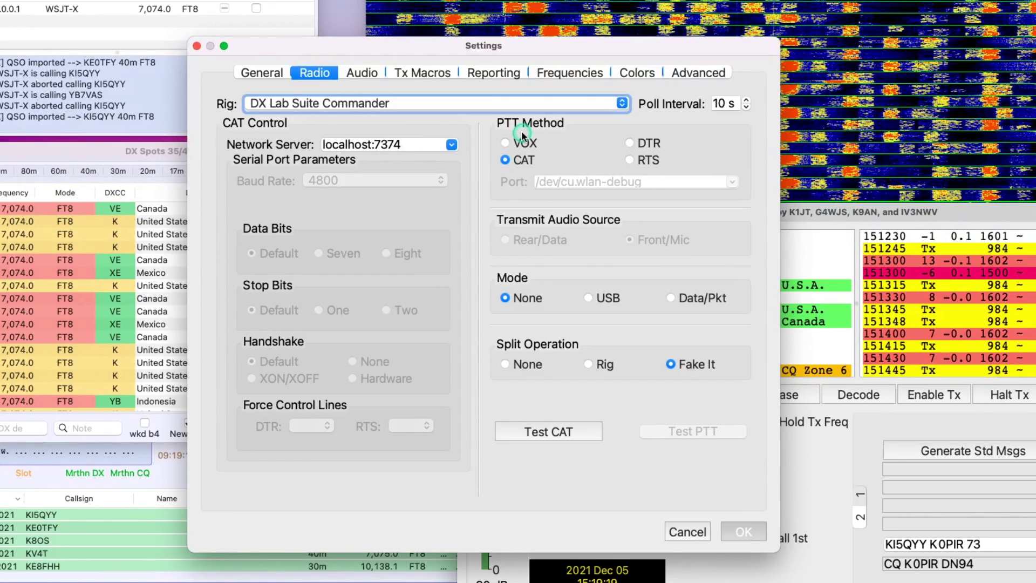
pyautogui.click(516, 298)
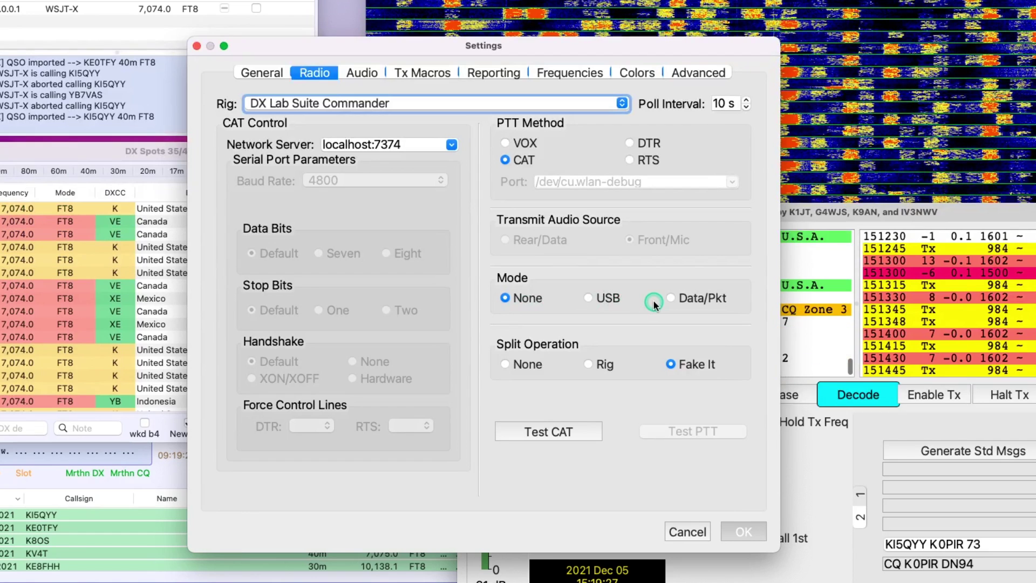
pyautogui.moveTo(653, 303)
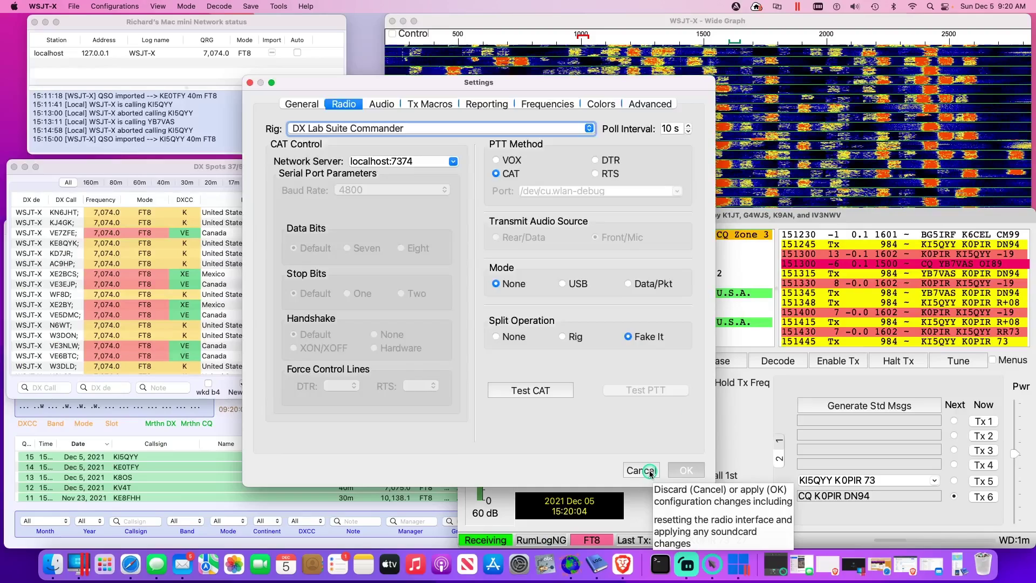
pyautogui.click(687, 531)
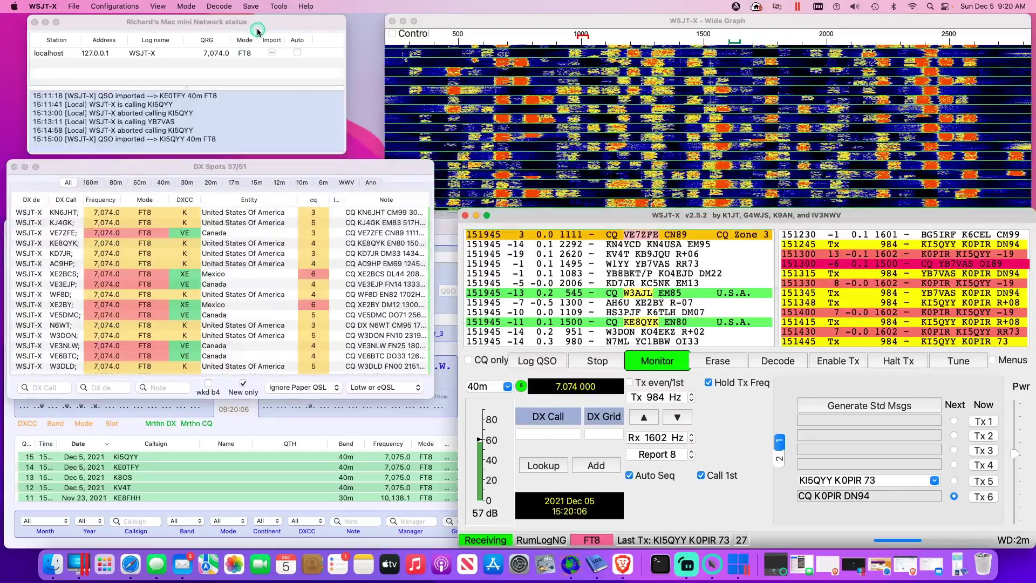
# Switch to RUMlogNG and bring up the Network status window listing the connected WSJT-X station
pyautogui.click(155, 19)
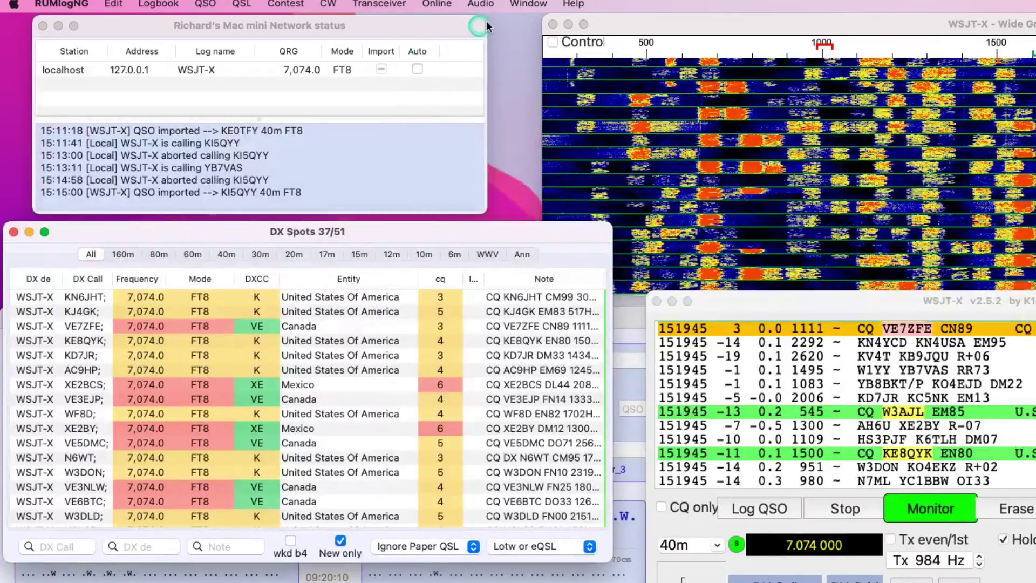
pyautogui.click(529, 4)
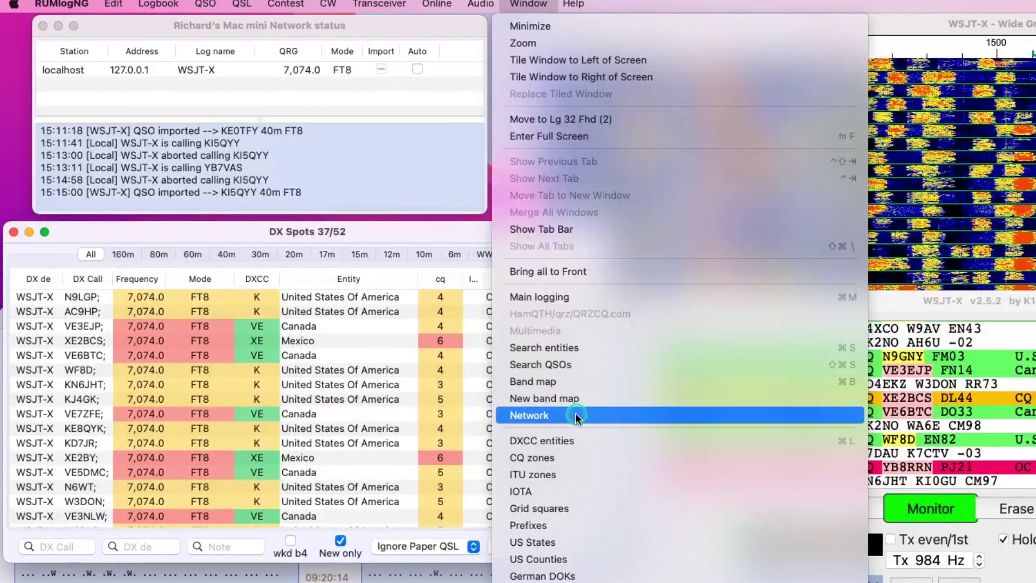
pyautogui.click(555, 416)
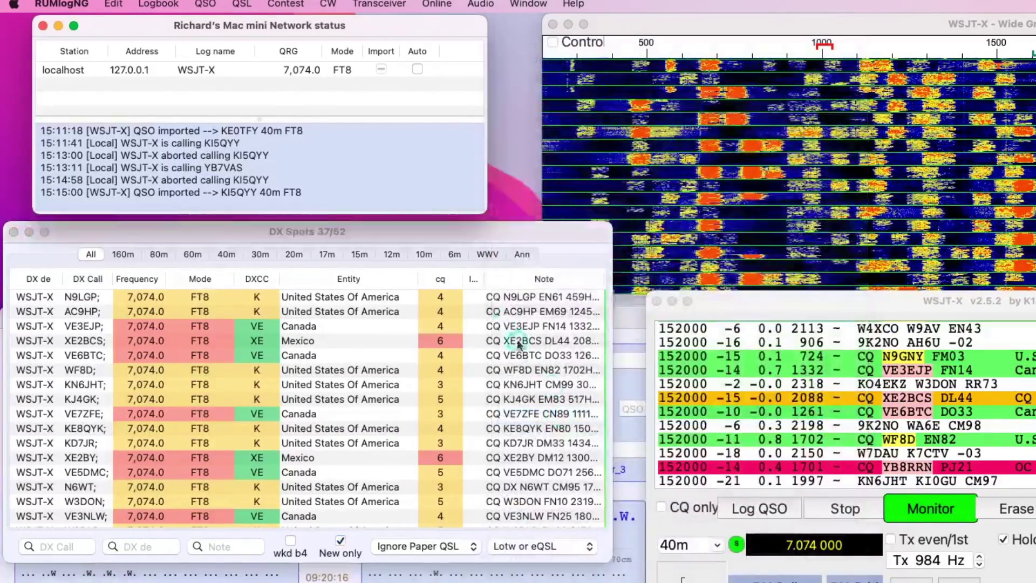
pyautogui.click(390, 96)
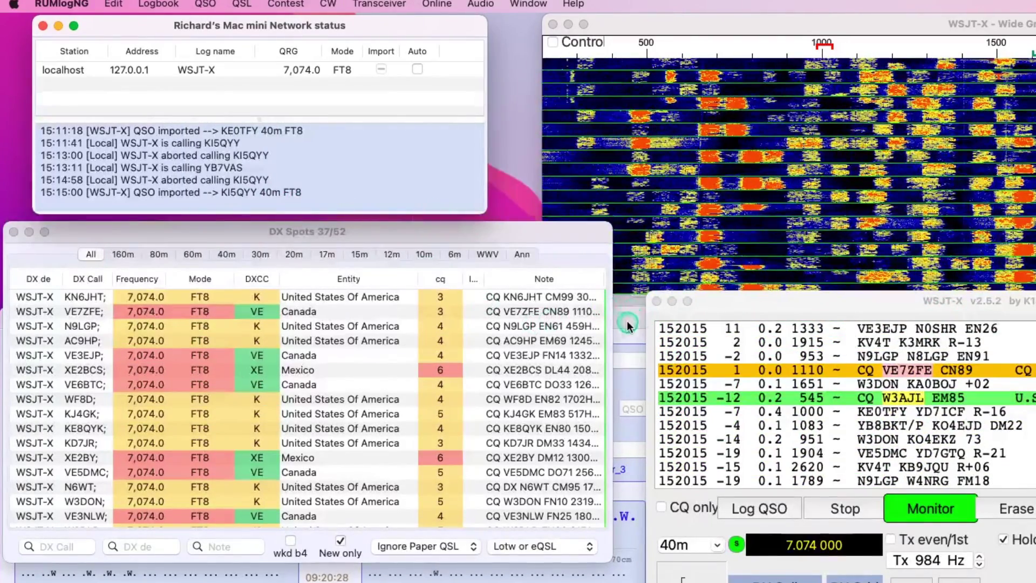
# Bring the main log and Network status windows forward in turn, and show the DX-spots window
pyautogui.click(626, 319)
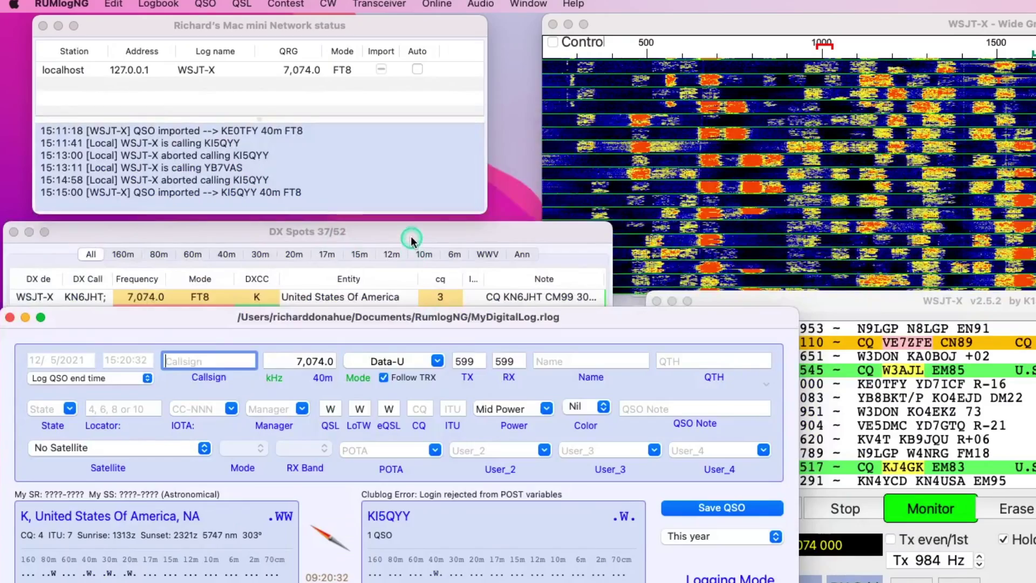
pyautogui.click(410, 52)
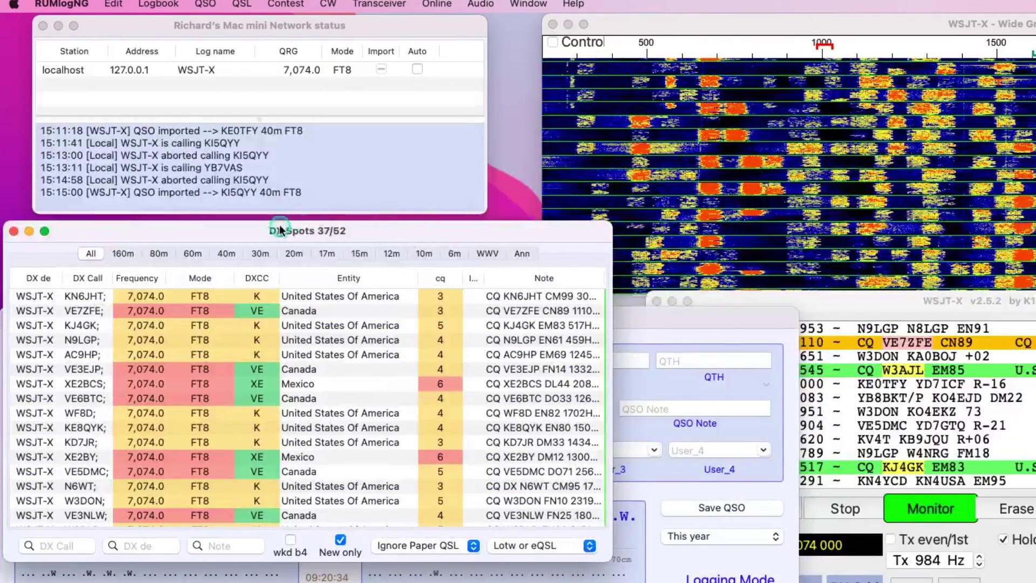
pyautogui.click(327, 32)
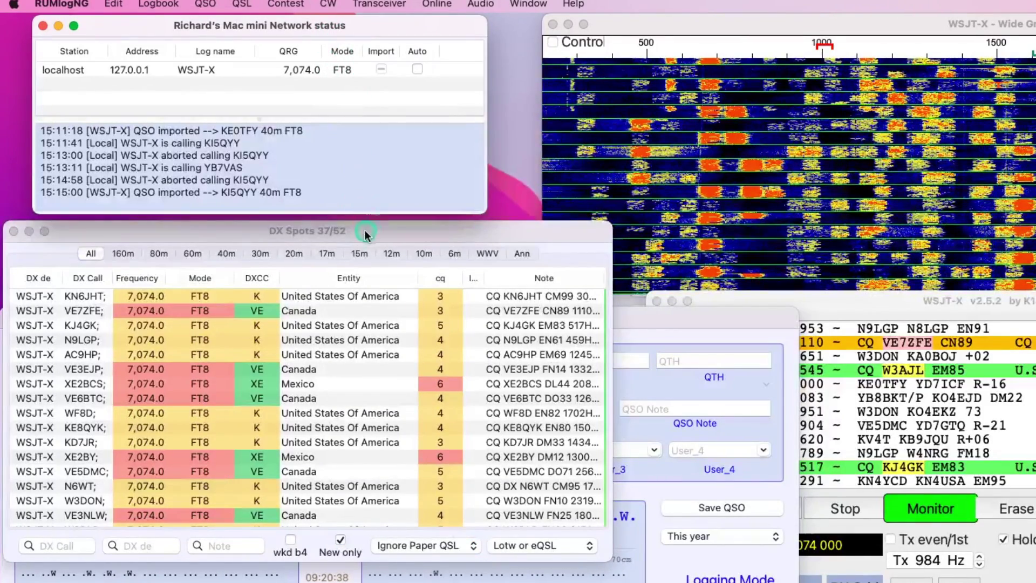
pyautogui.click(521, 6)
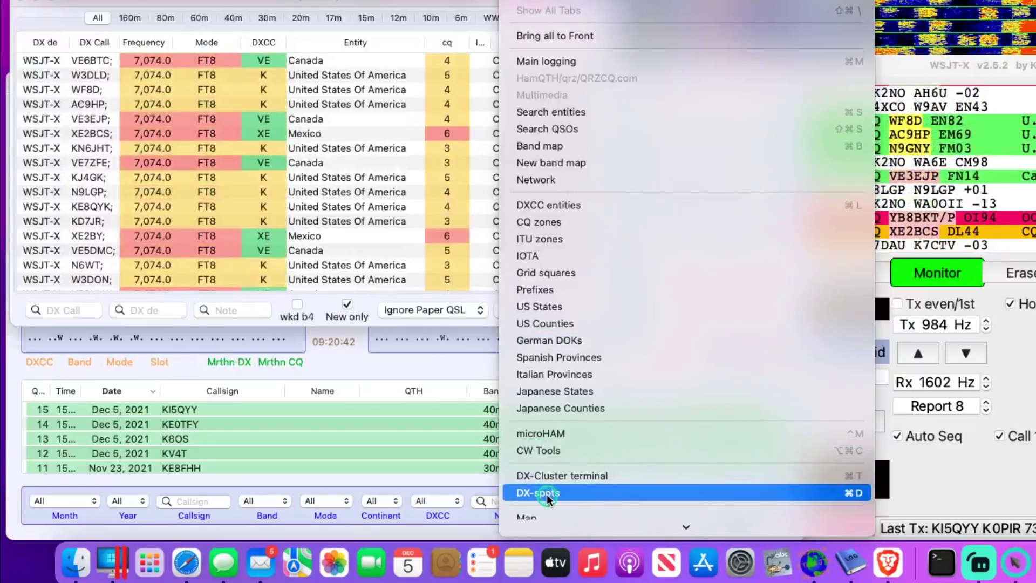
pyautogui.click(547, 493)
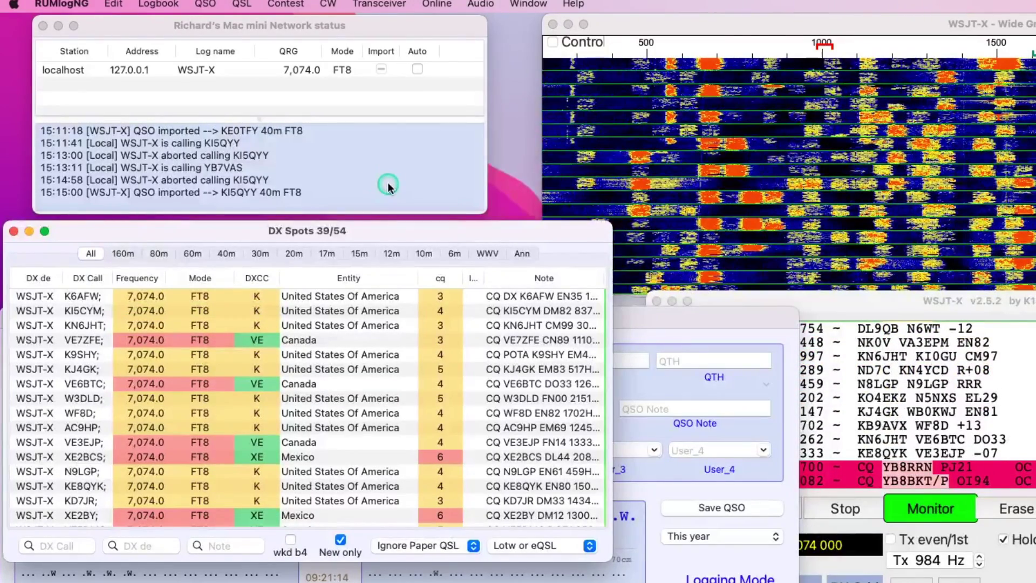
# Turn on Auto for the WSJT-X station in Network status and acknowledge the automatic-transmit warning
pyautogui.click(420, 74)
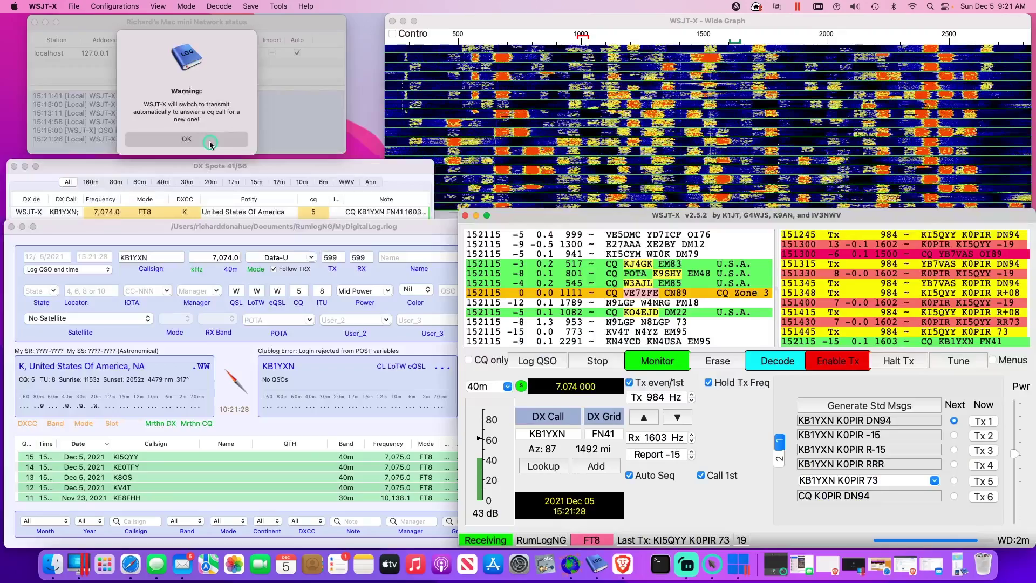
pyautogui.click(386, 258)
pyautogui.click(820, 361)
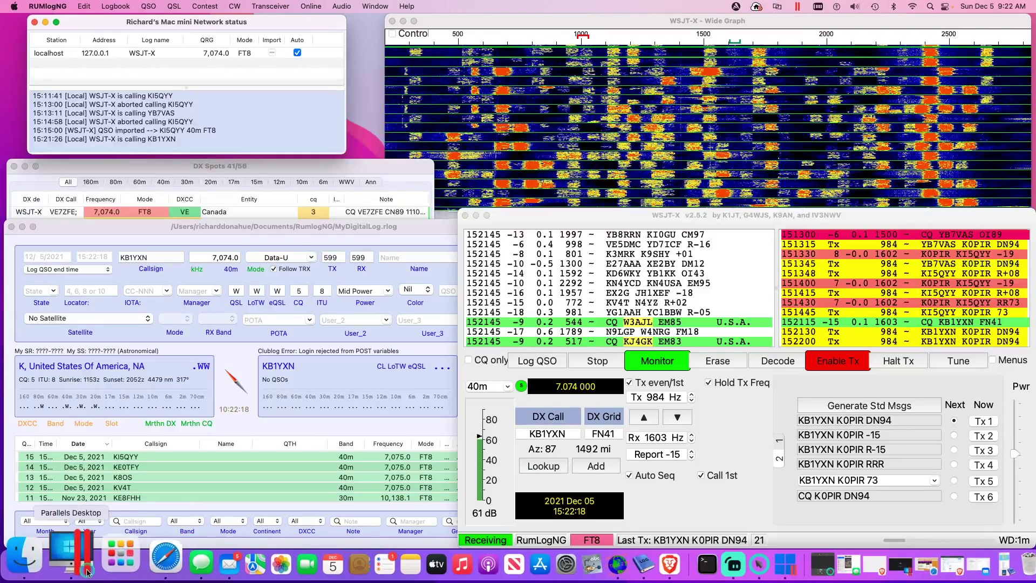
# Review the installed radio programs in Finder's Applications folder and minimize the window
pyautogui.click(62, 570)
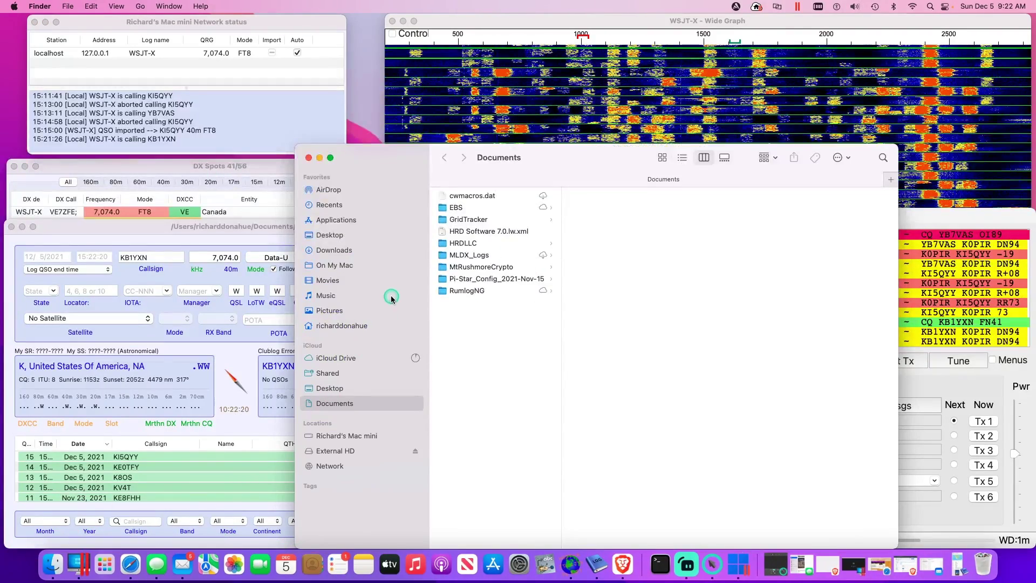
pyautogui.click(344, 221)
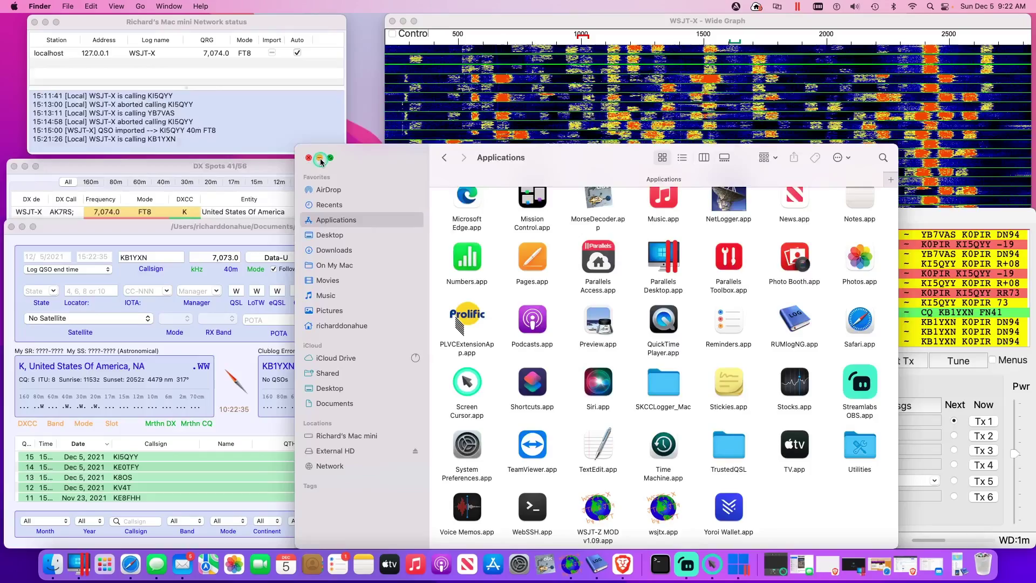
pyautogui.click(320, 158)
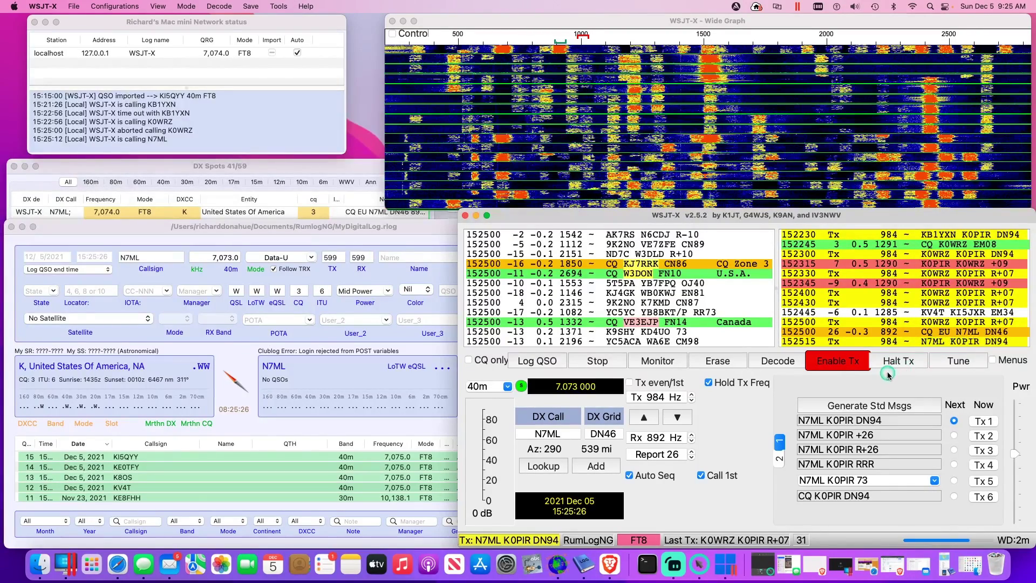
# Halt the current transmission in WSJT-X and re-enable transmitting
pyautogui.click(904, 362)
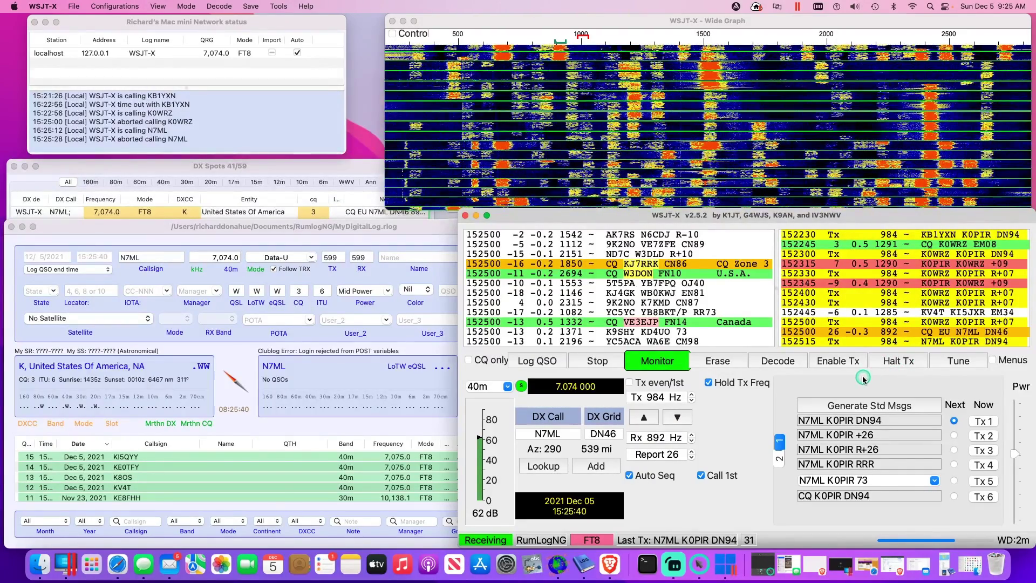
pyautogui.click(842, 368)
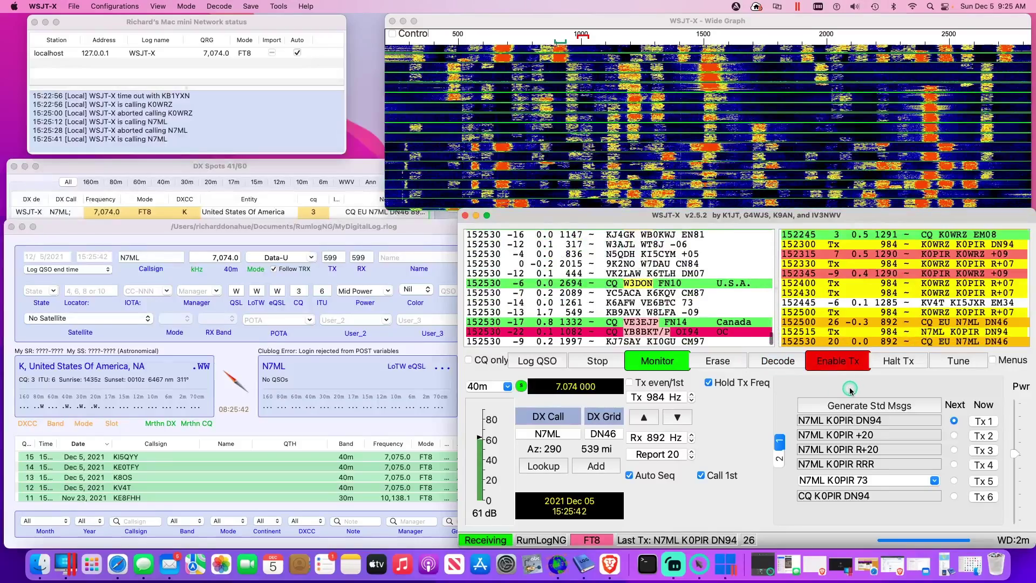
pyautogui.click(885, 366)
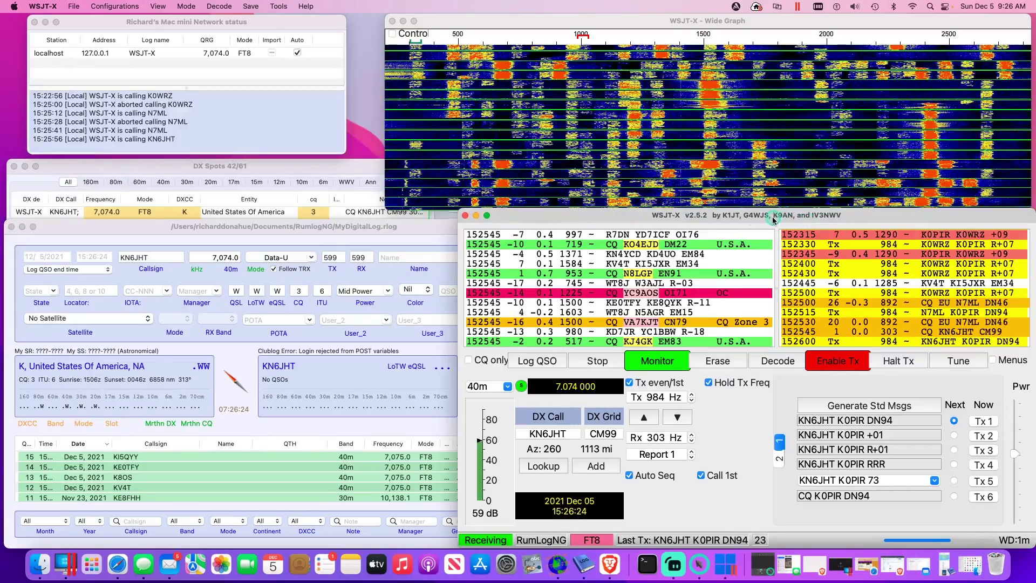
# Check the Applications folder again, minimize it, and confirm logging the completed 40m FT8 contact
pyautogui.click(40, 563)
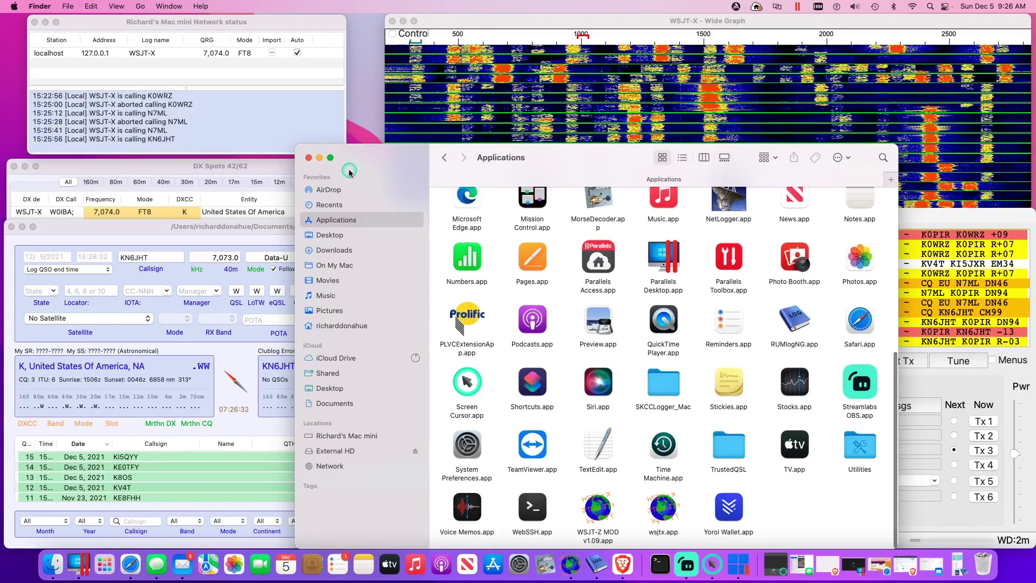
pyautogui.click(319, 158)
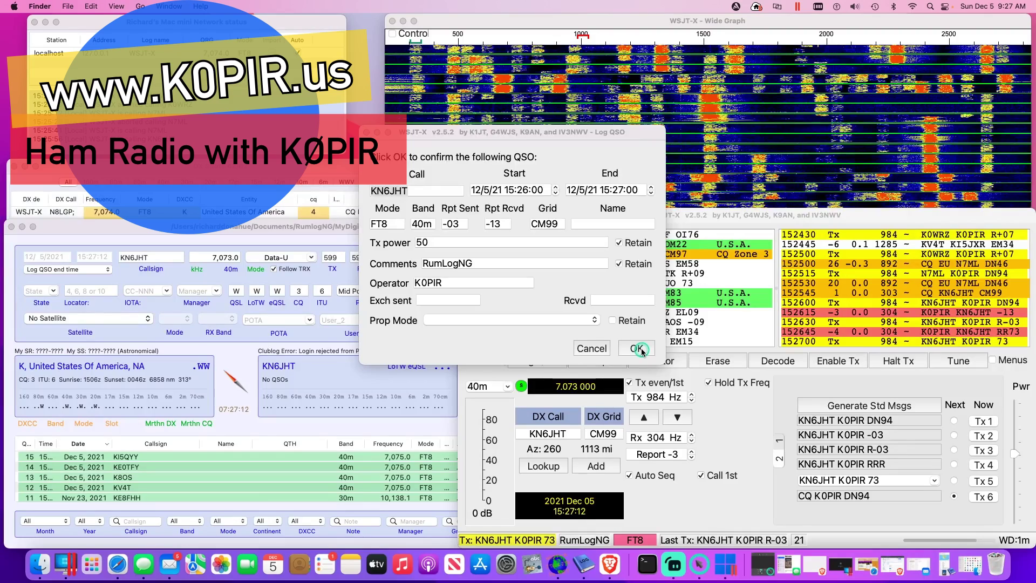
pyautogui.click(637, 349)
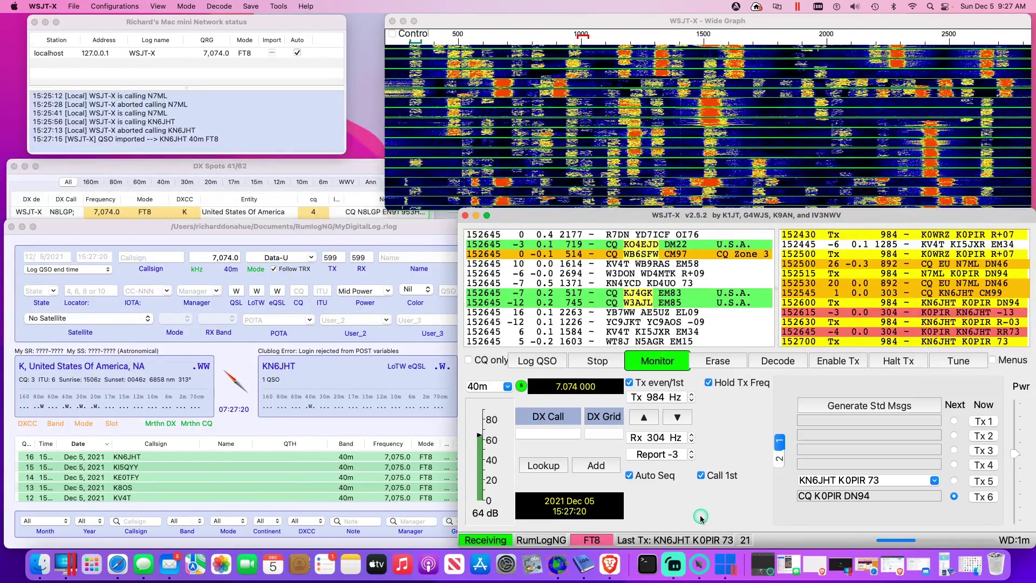
# Resume the paused Windows 11 virtual machine, look at its desktop, and minimize its window
pyautogui.click(724, 558)
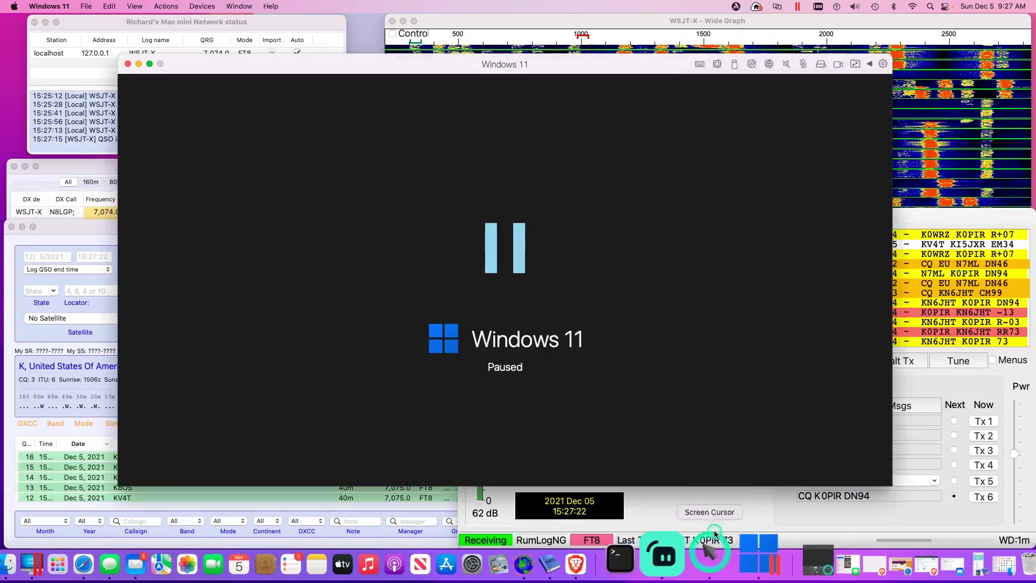
pyautogui.click(558, 283)
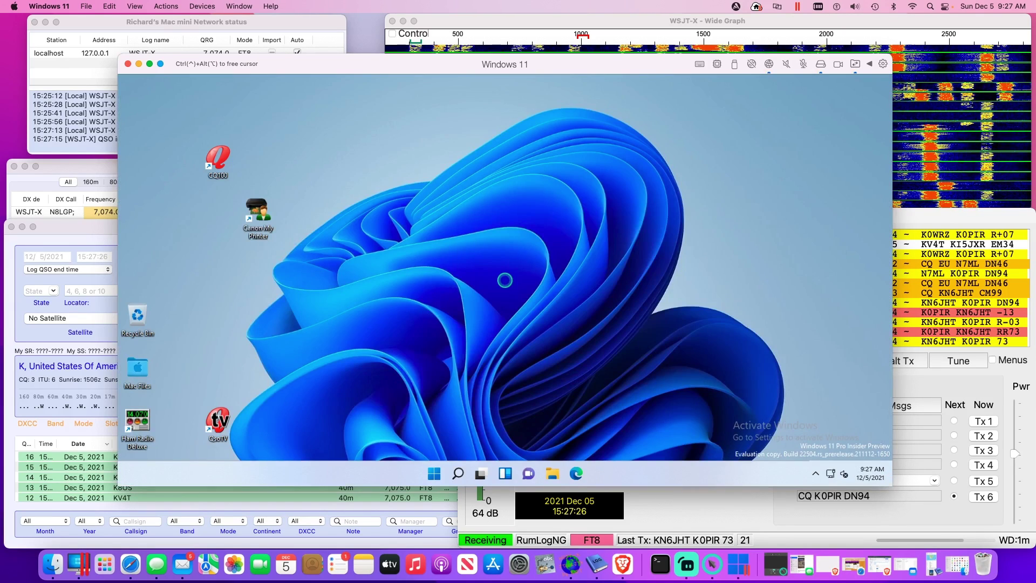
pyautogui.hotkey('ctrl', 'alt')
pyautogui.press('super+Tab')
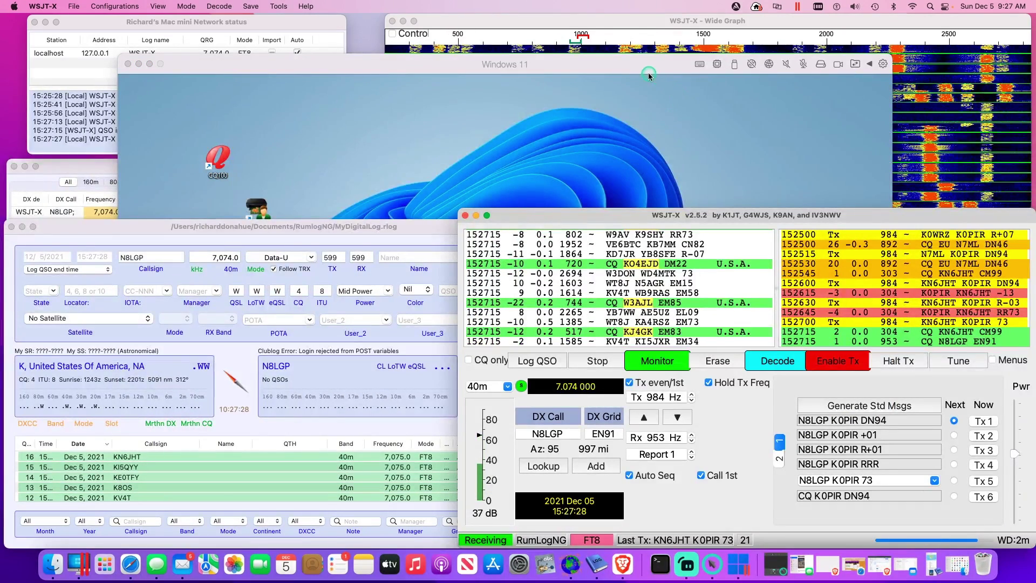
pyautogui.click(644, 63)
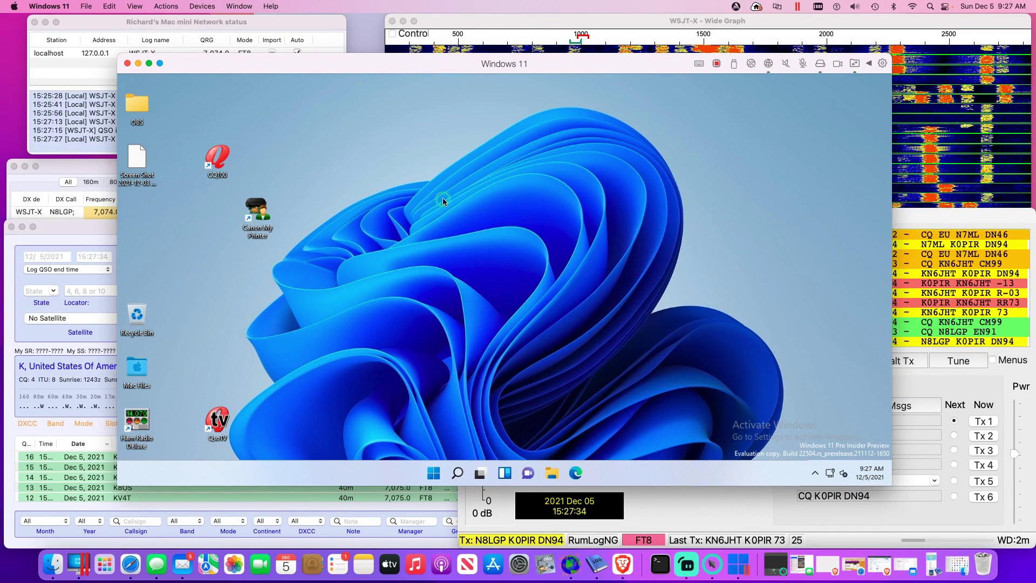
pyautogui.click(138, 66)
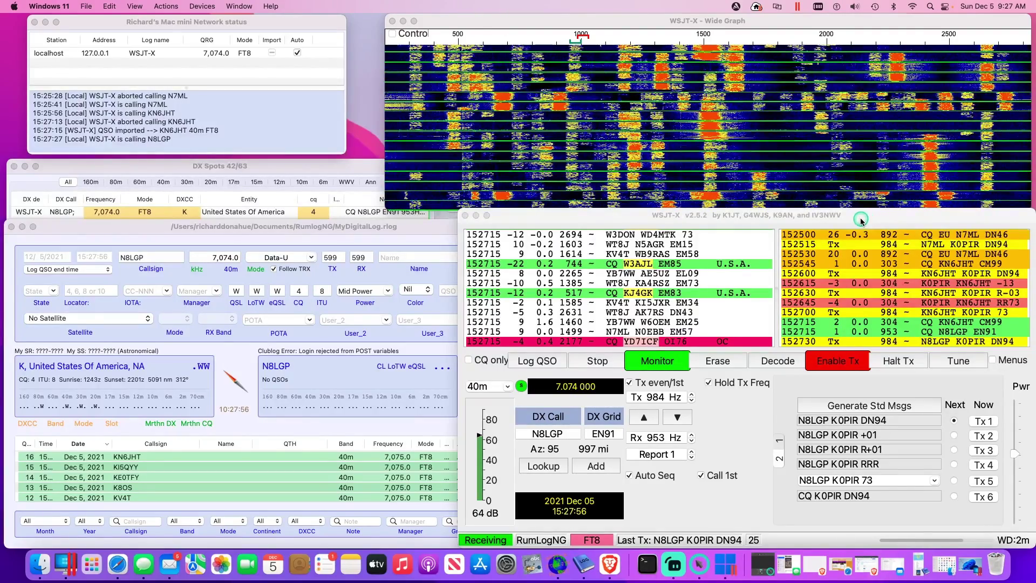
# Return to the WSJT-X main window and check the received-messages list during automatic calling
pyautogui.click(861, 218)
pyautogui.doubleClick(883, 249)
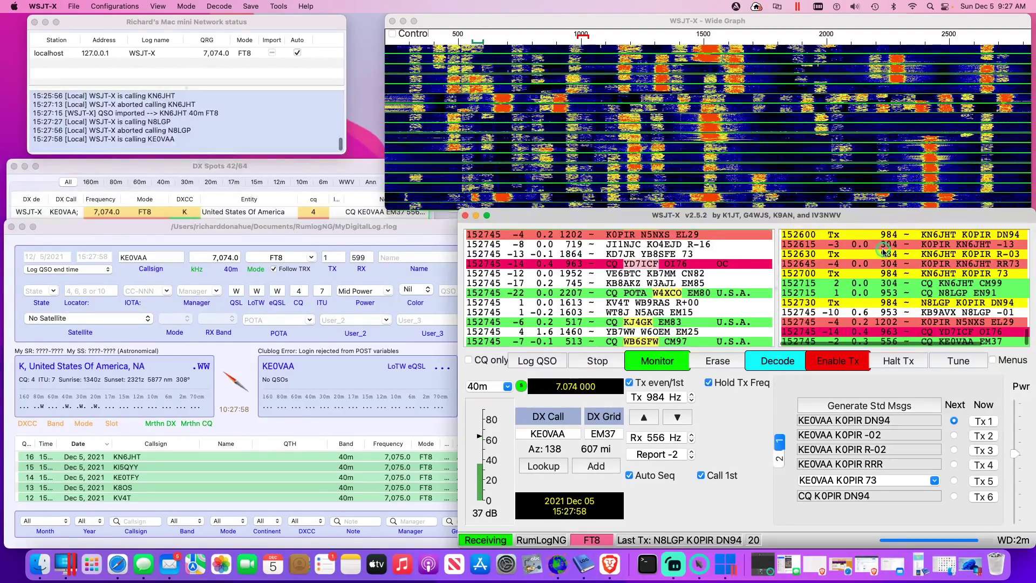